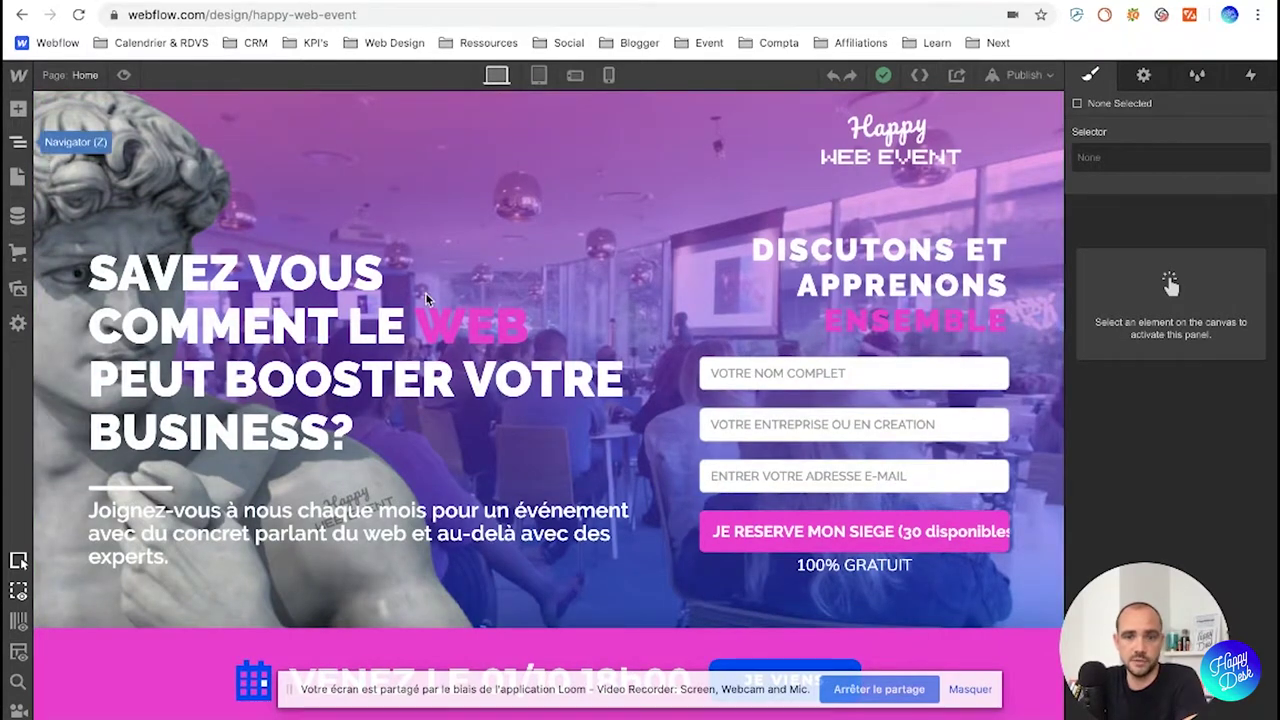
Step: Open the Hero Section 1 symbol for editing and check the form name in its form block's settings
left_click(878, 379)
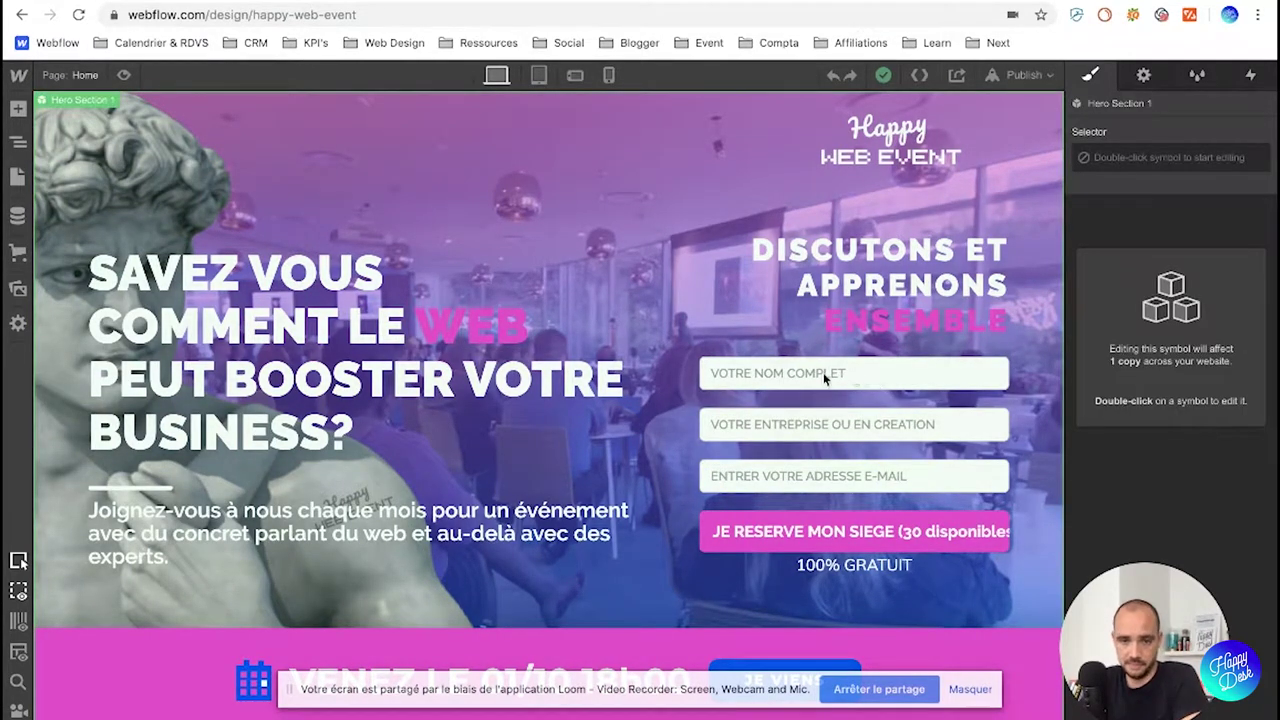
double_click(828, 373)
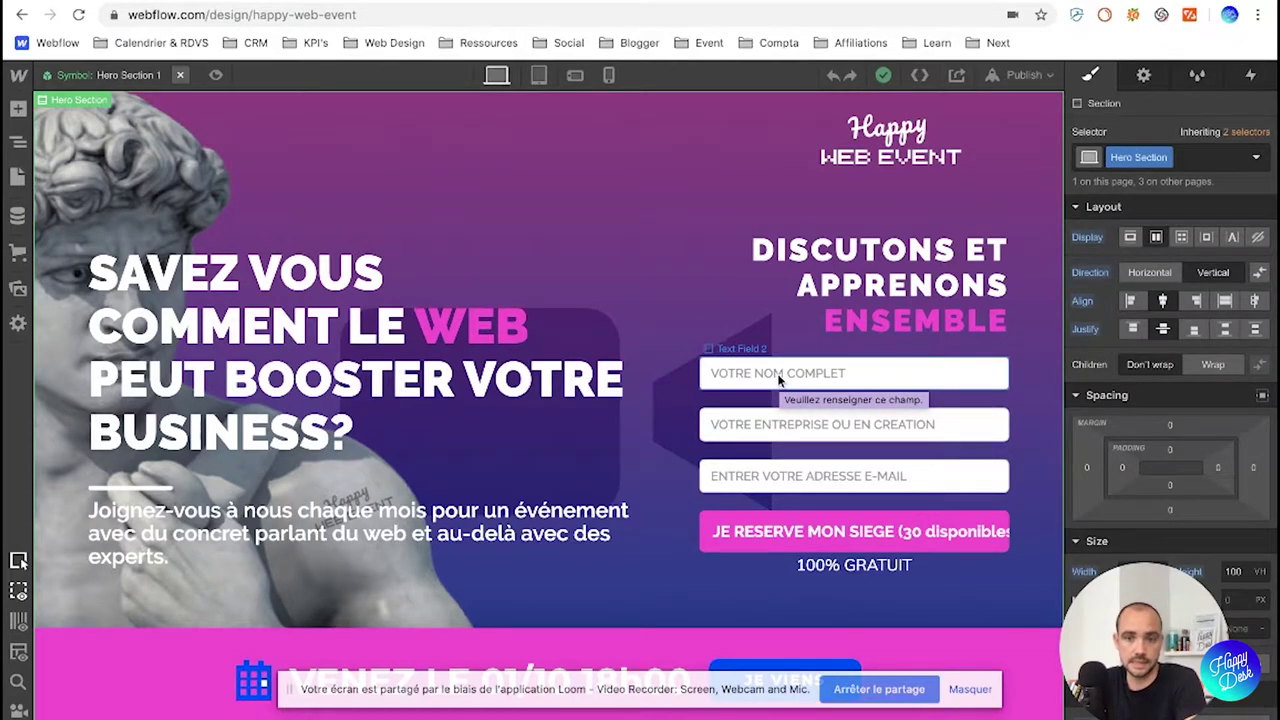
left_click(535, 3)
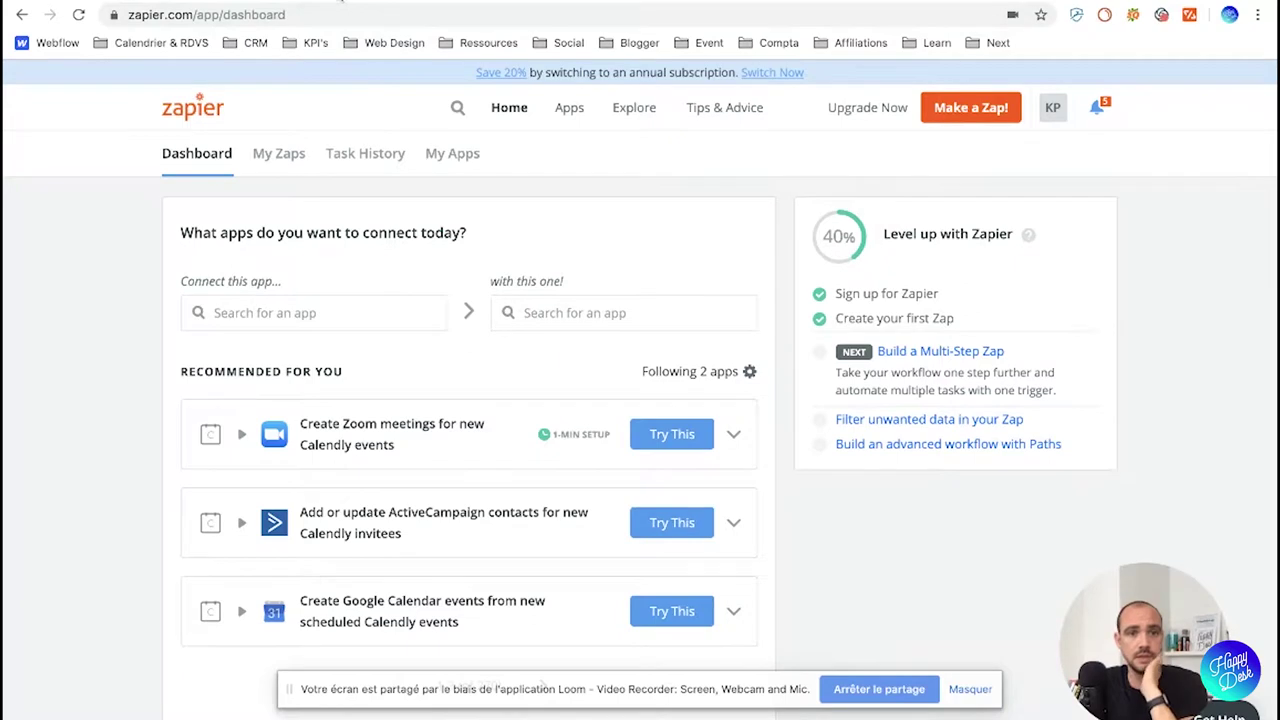
left_click(380, 4)
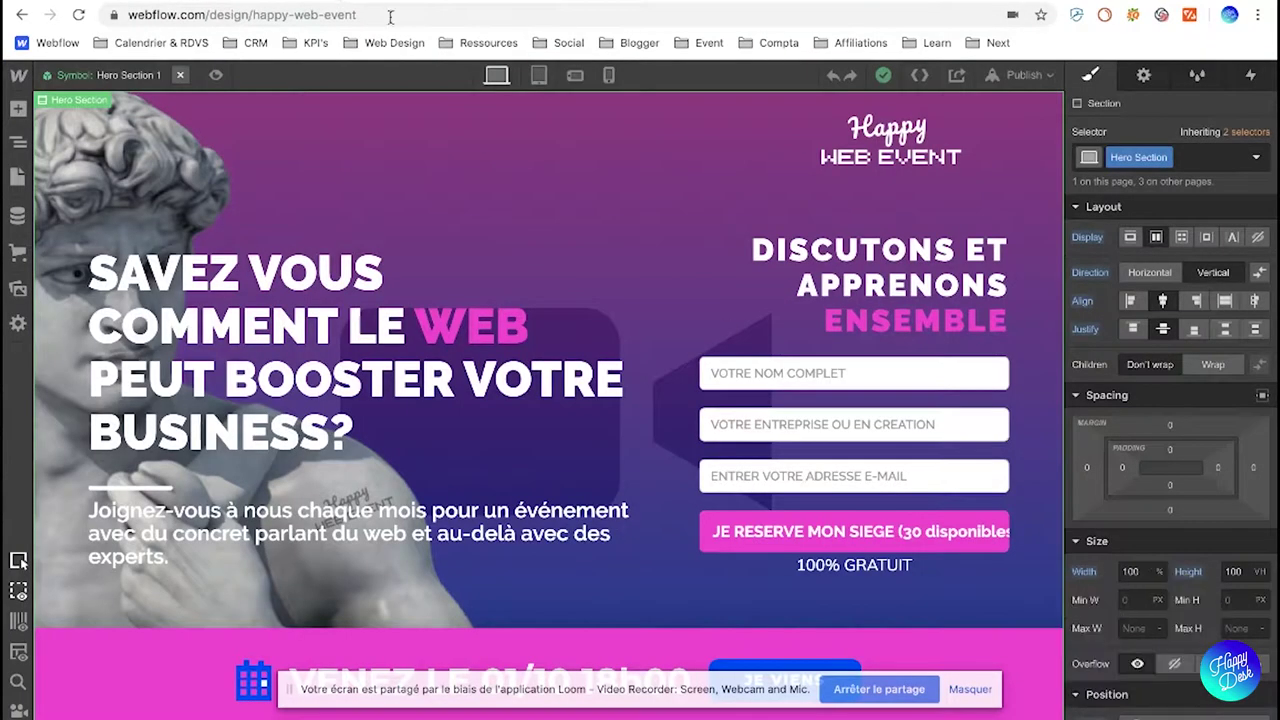
left_click(688, 349)
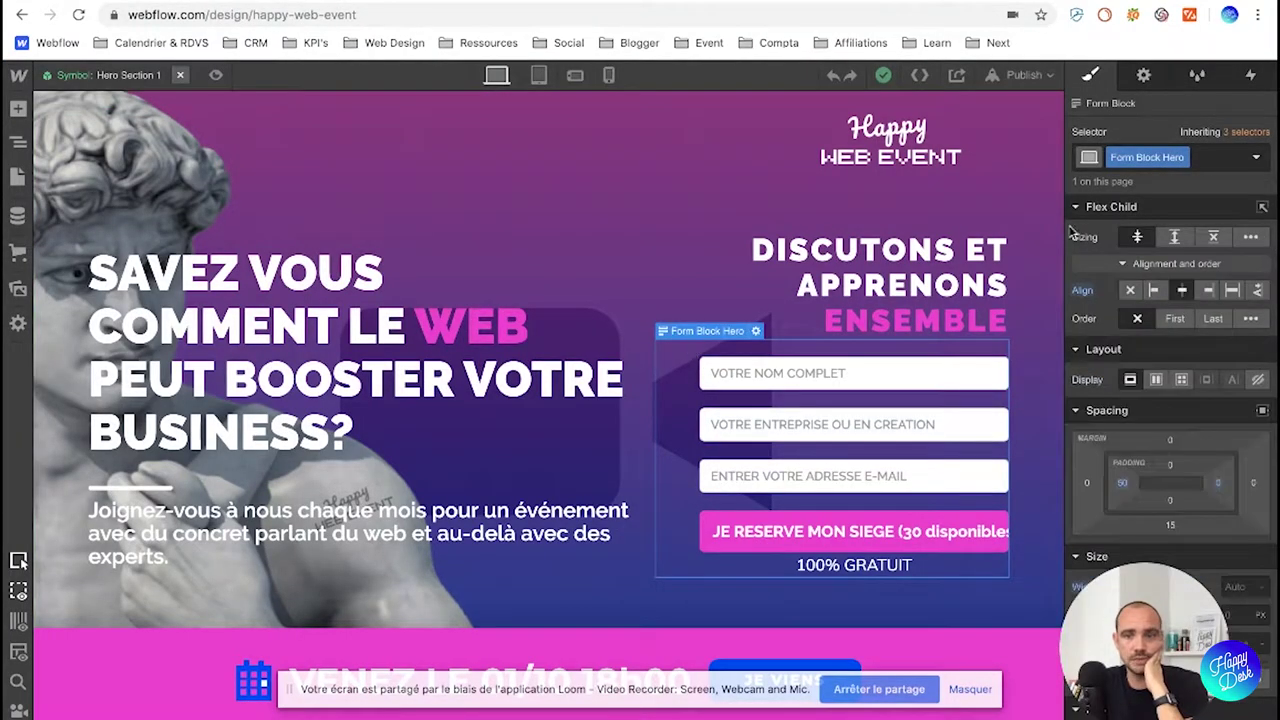
left_click(1143, 76)
double_click(1158, 240)
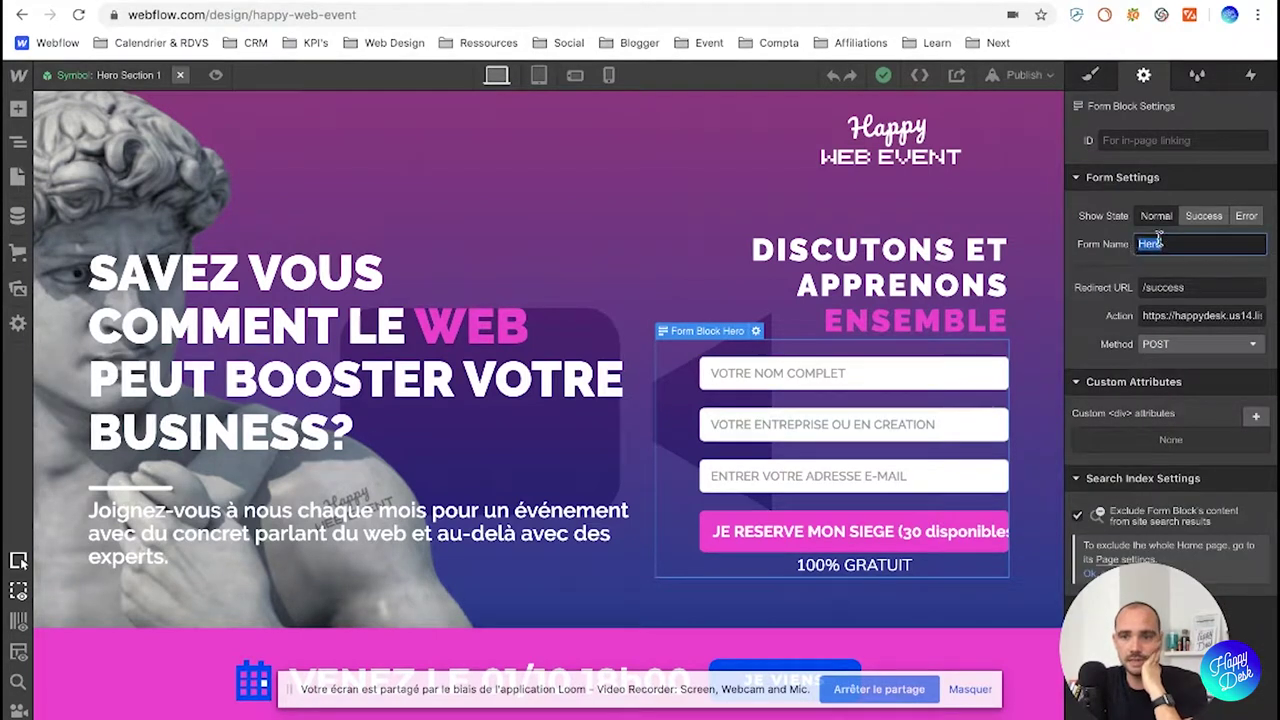
Step: Switch to Zapier and choose Webflow as the app to connect with Google Sheets
left_click(617, 294)
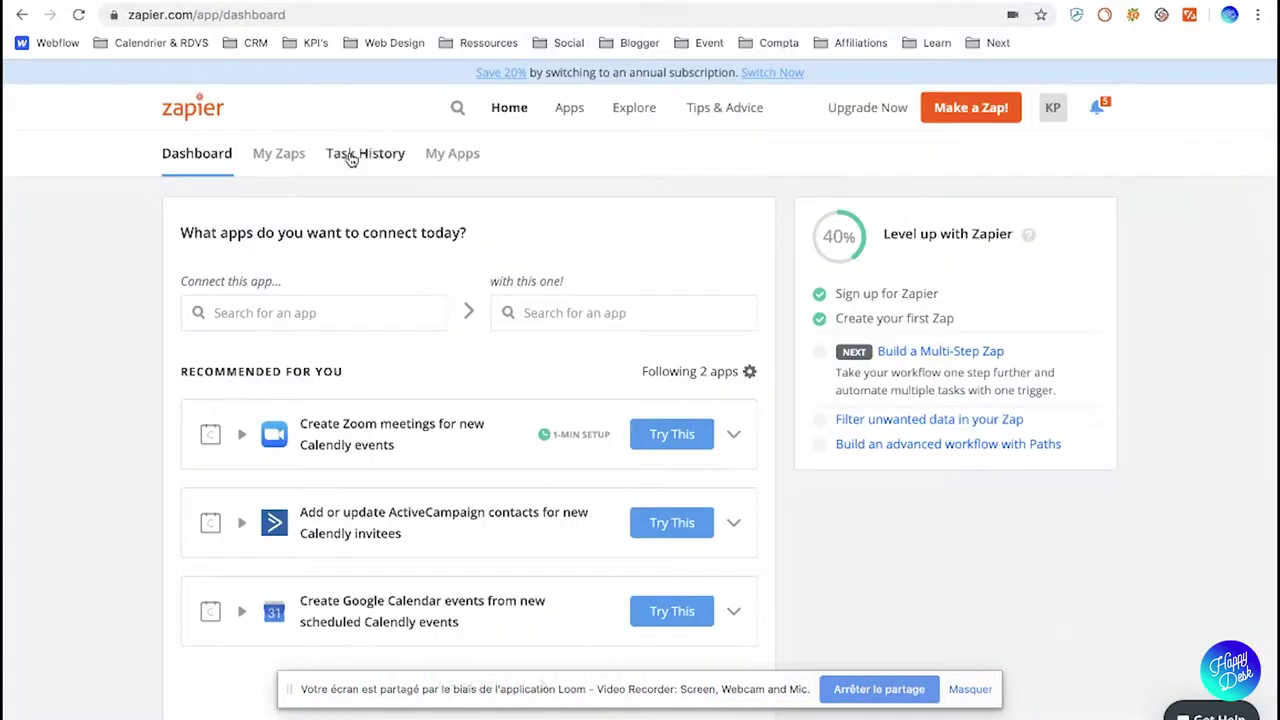
left_click(301, 312)
type("webf")
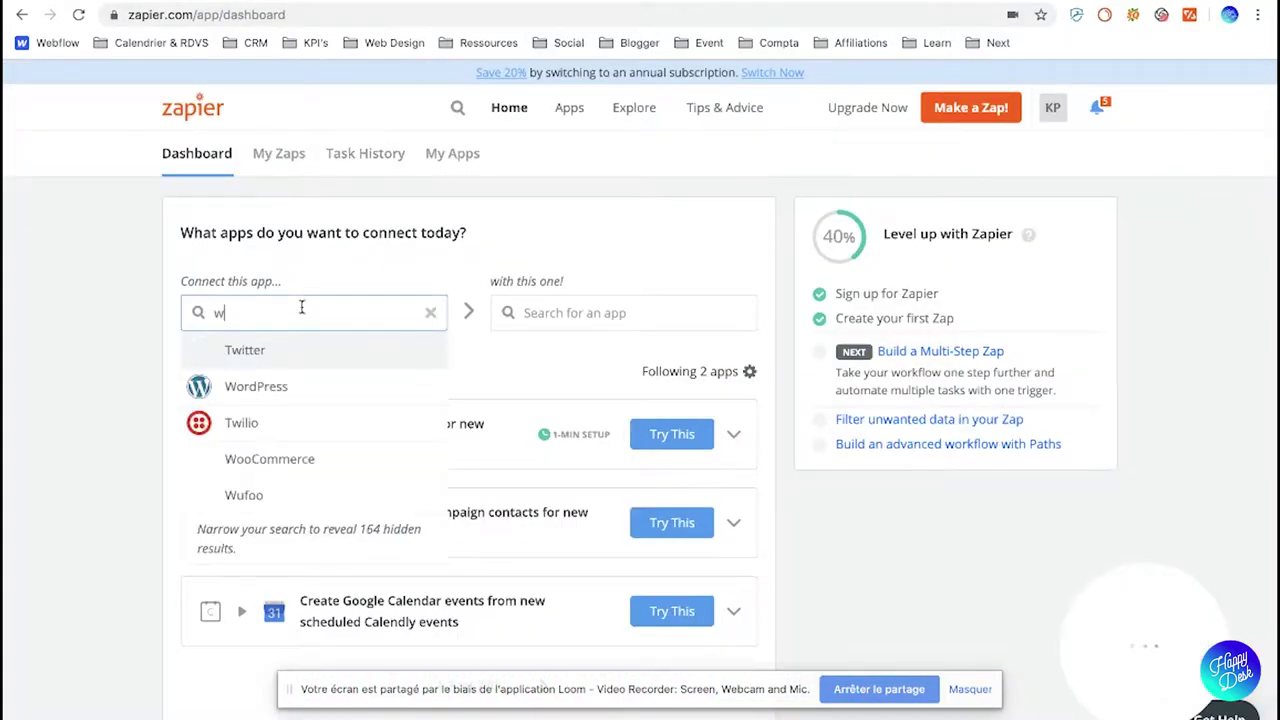
left_click(238, 352)
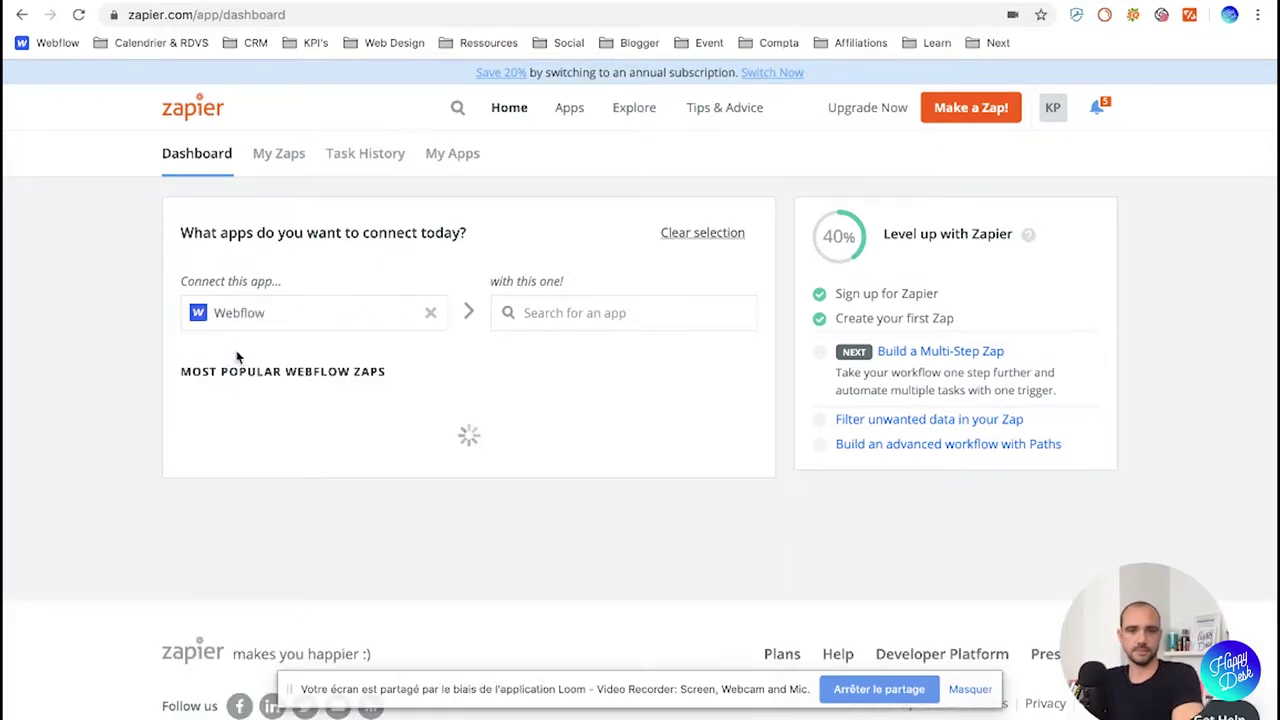
left_click(551, 313)
type("goo")
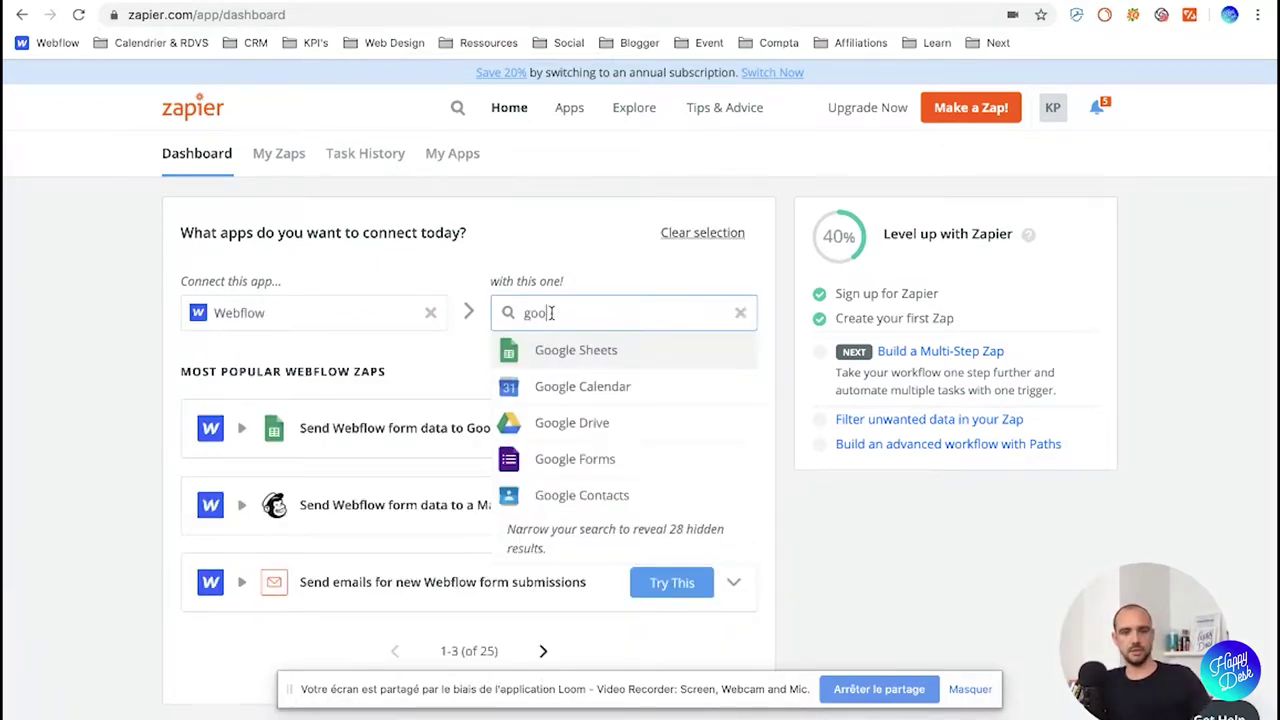
left_click(543, 352)
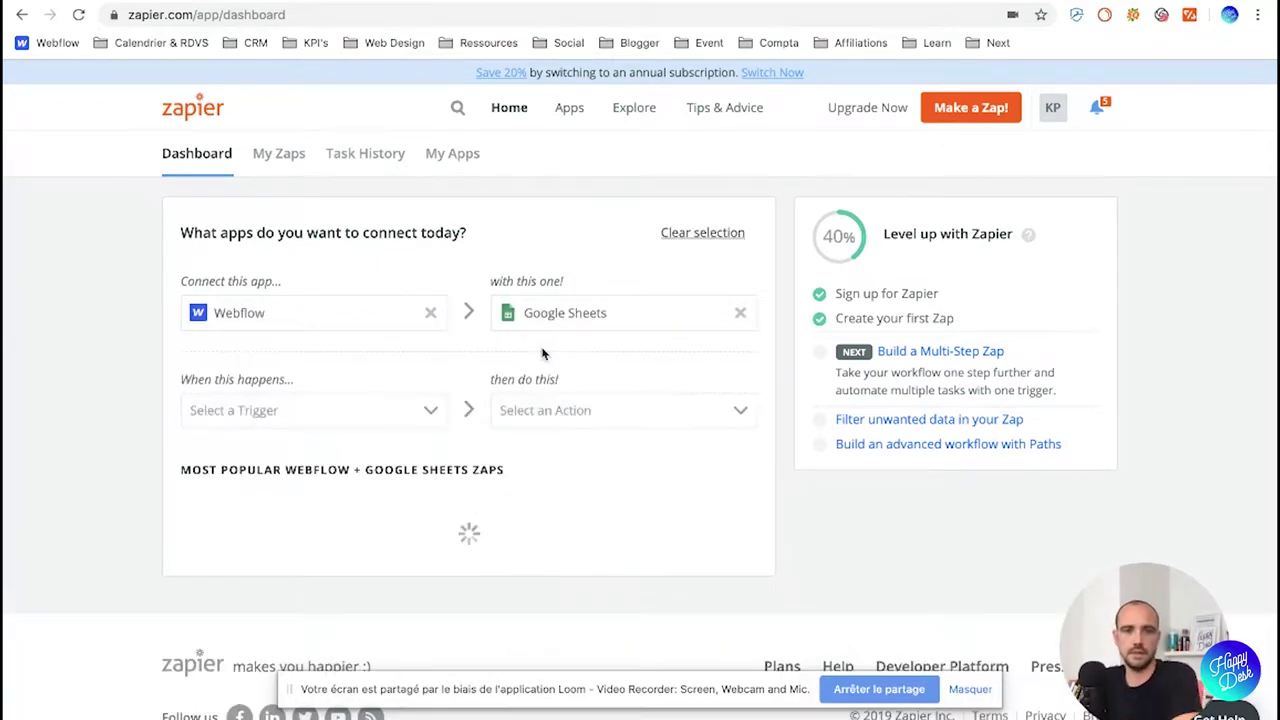
Step: Set the trigger of the new connection to Webflow's Form Submission
left_click(427, 412)
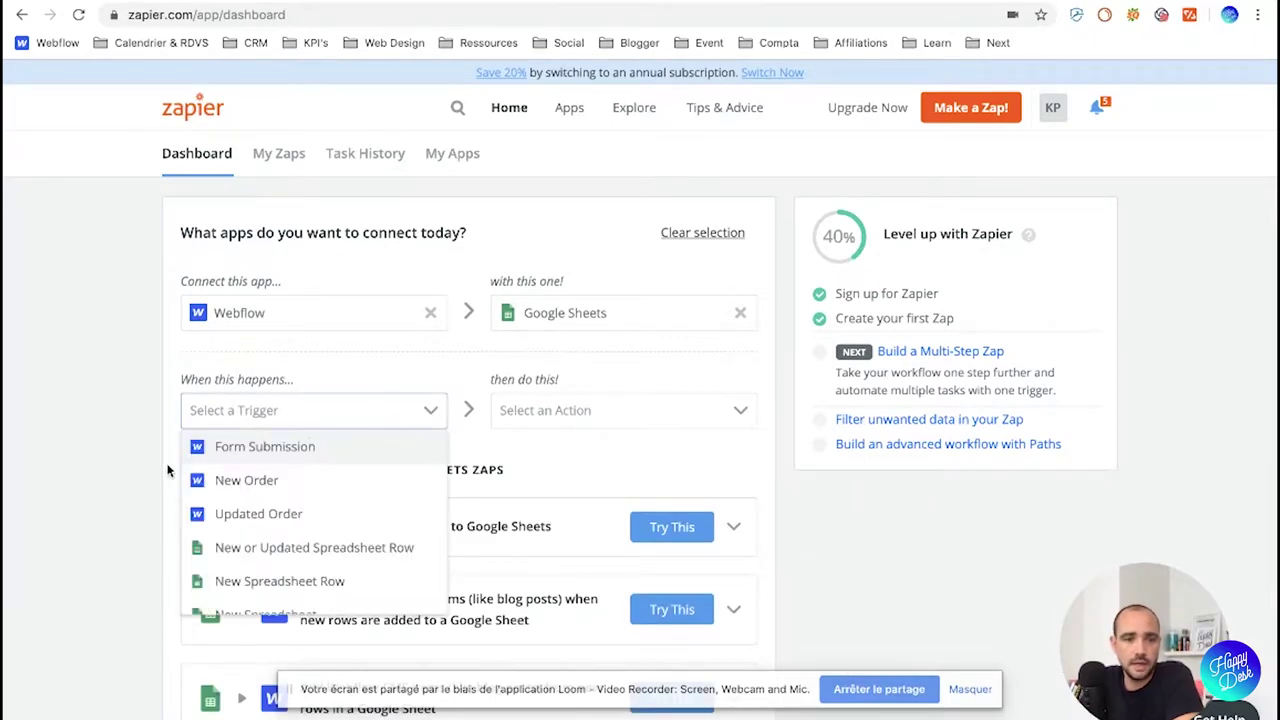
scroll(277, 490, "down", 2)
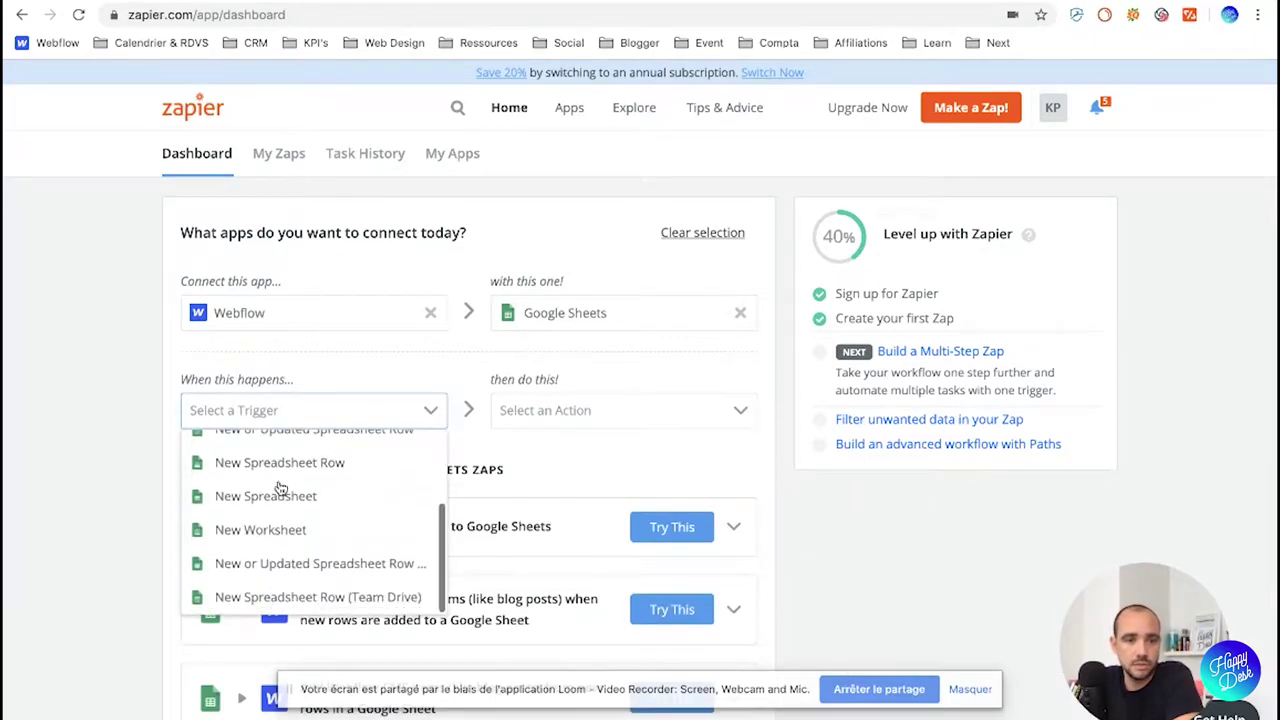
scroll(275, 493, "up", 3)
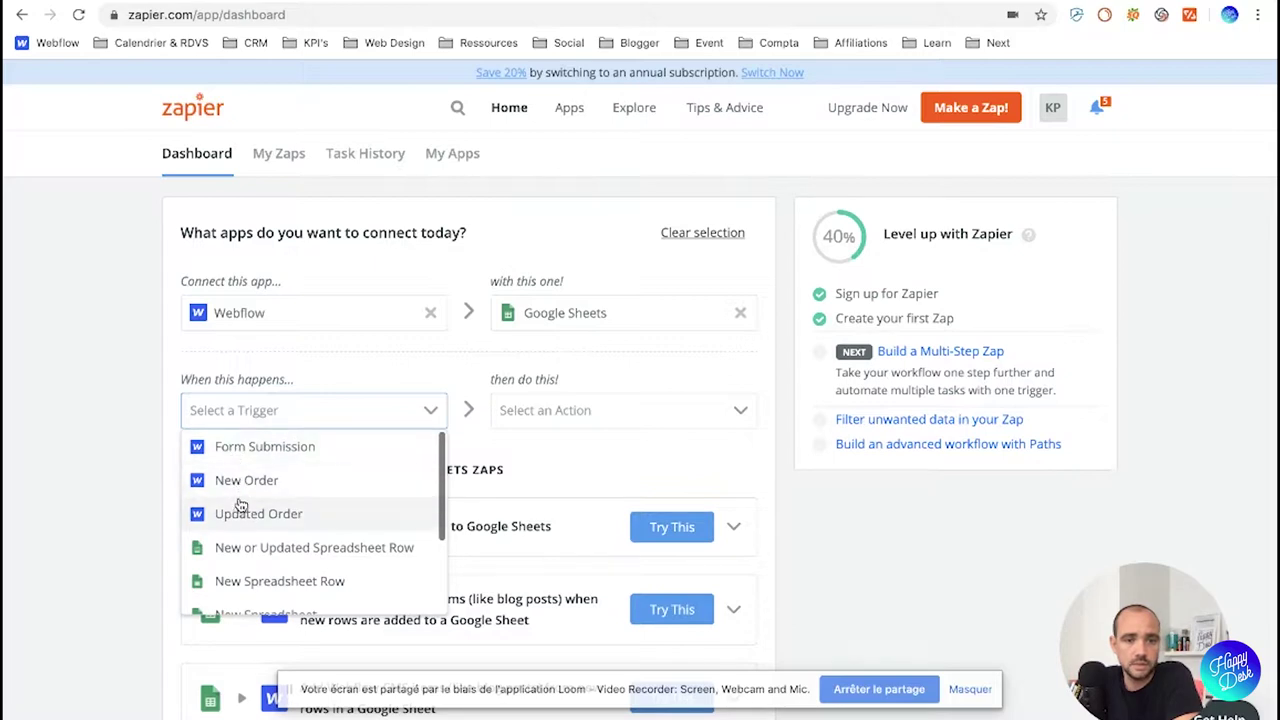
left_click(268, 452)
Step: Set the Google Sheets action of the connection to Create Spreadsheet Row
left_click(660, 424)
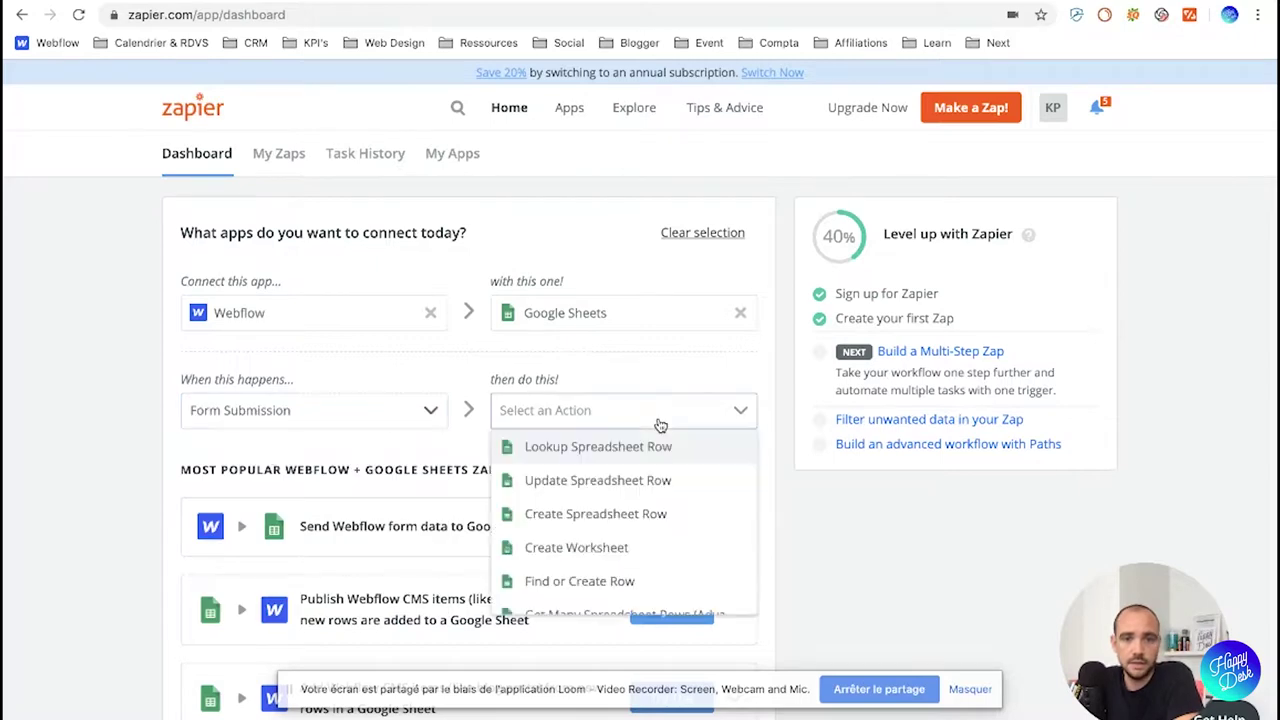
scroll(613, 511, "down", 1)
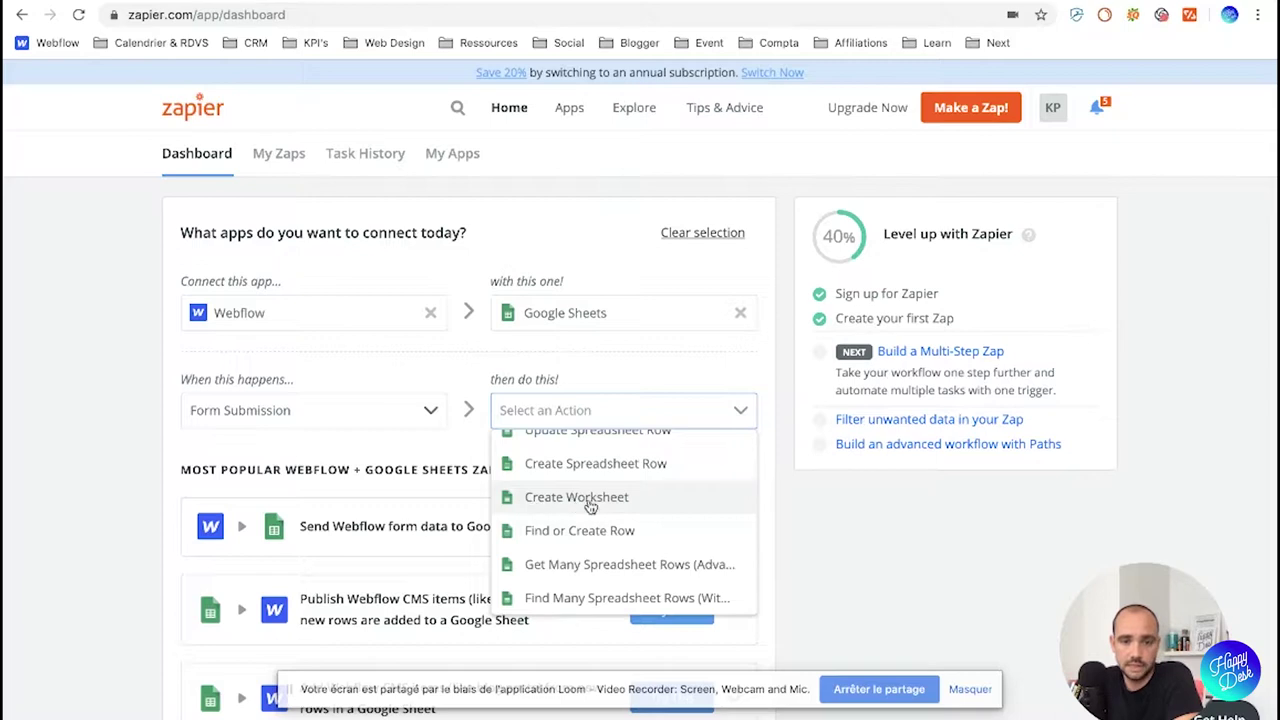
scroll(655, 511, "up", 1)
scroll(657, 511, "up", 1)
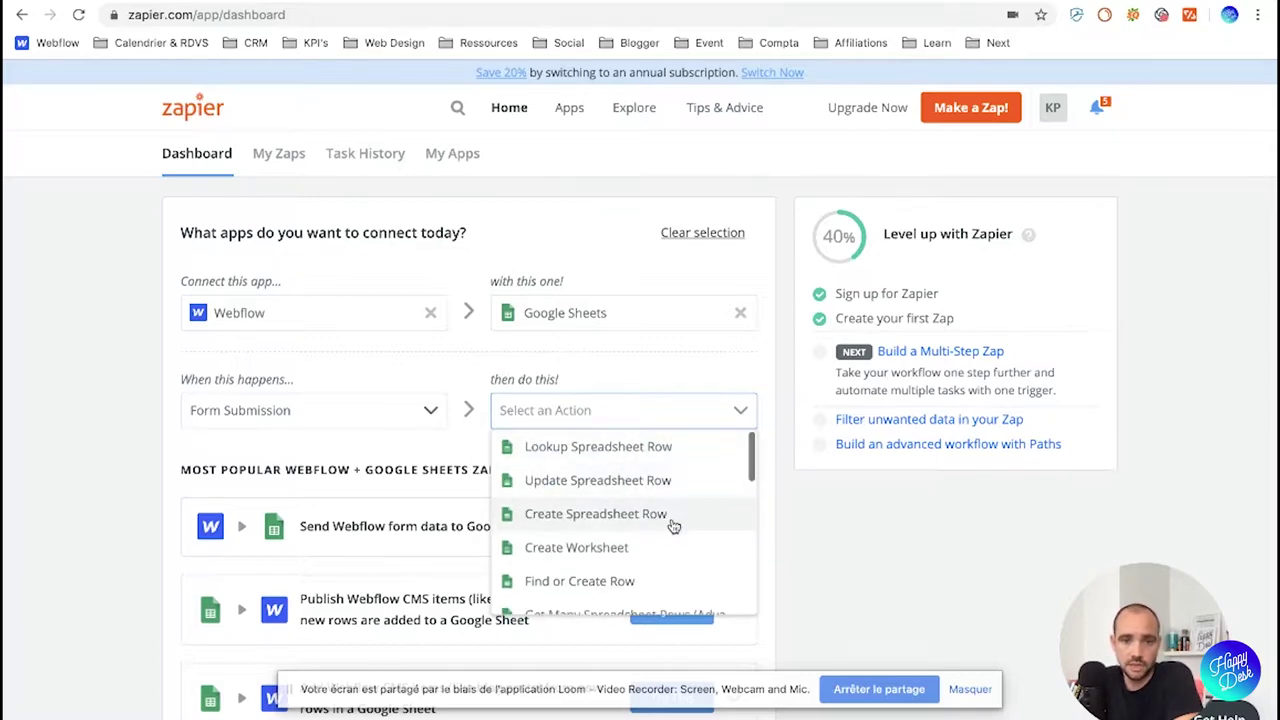
left_click(567, 518)
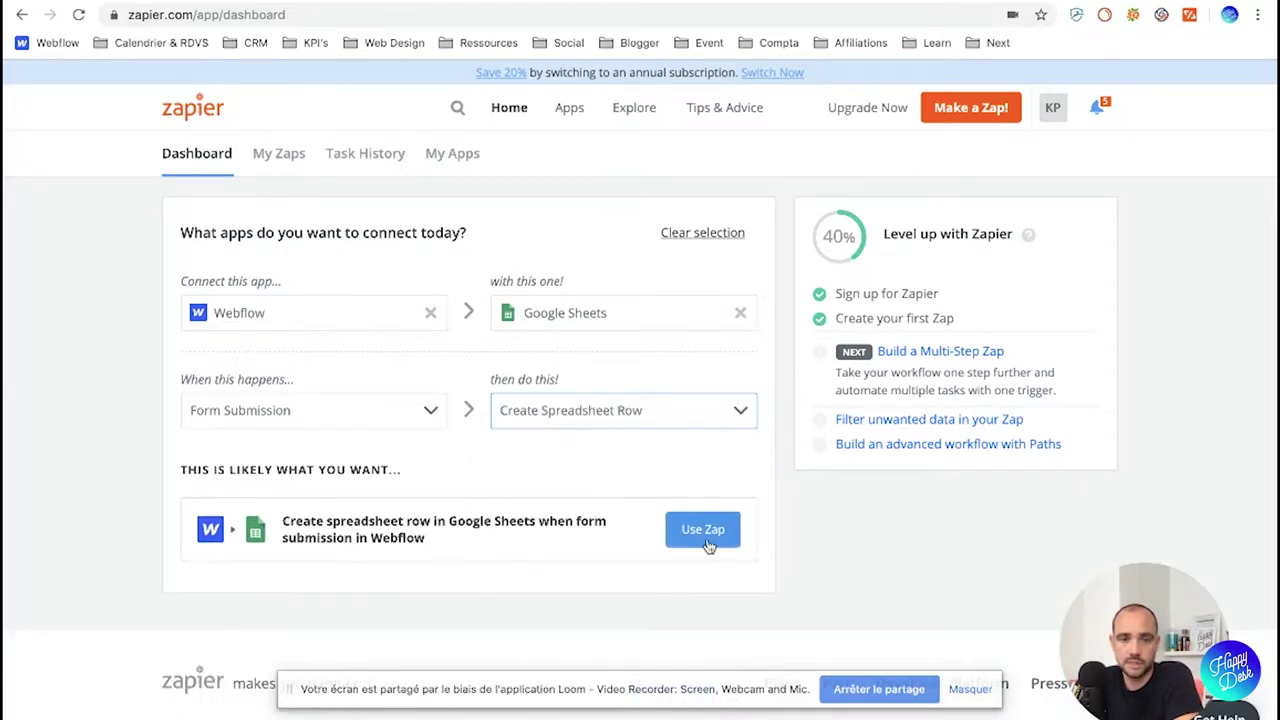
left_click_drag(286, 521, 495, 528)
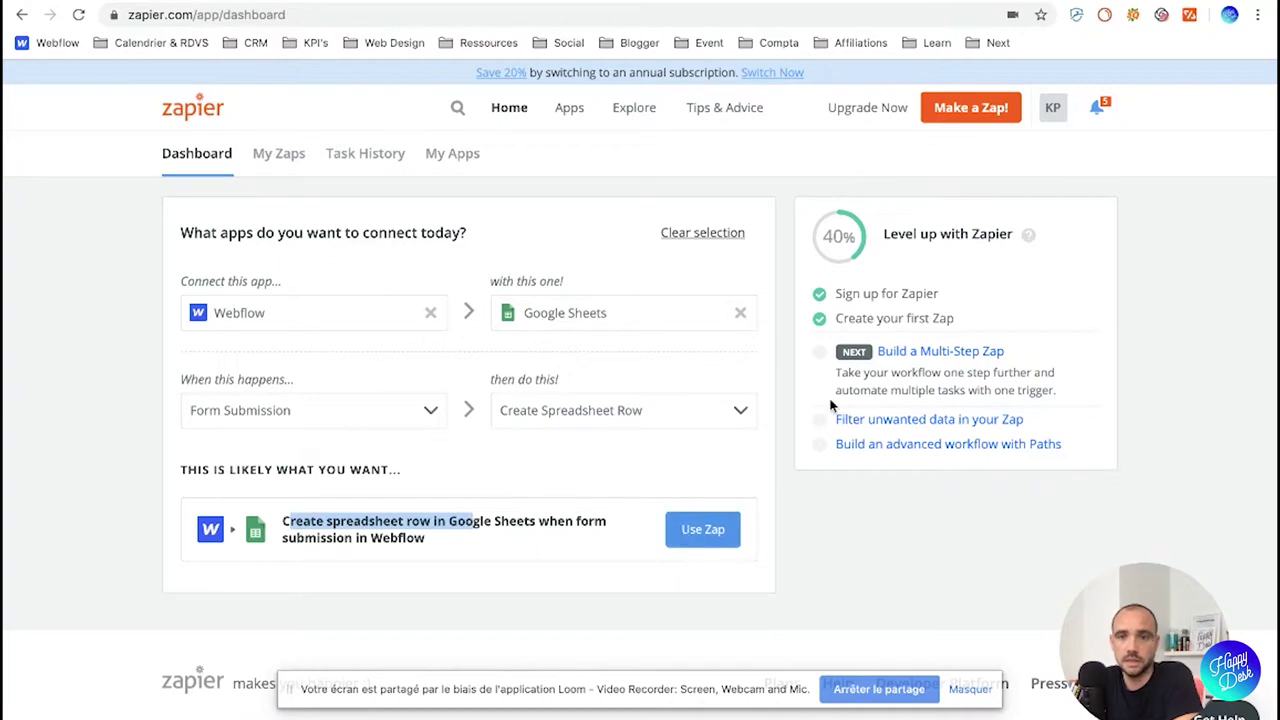
scroll(192, 464, "down", 1)
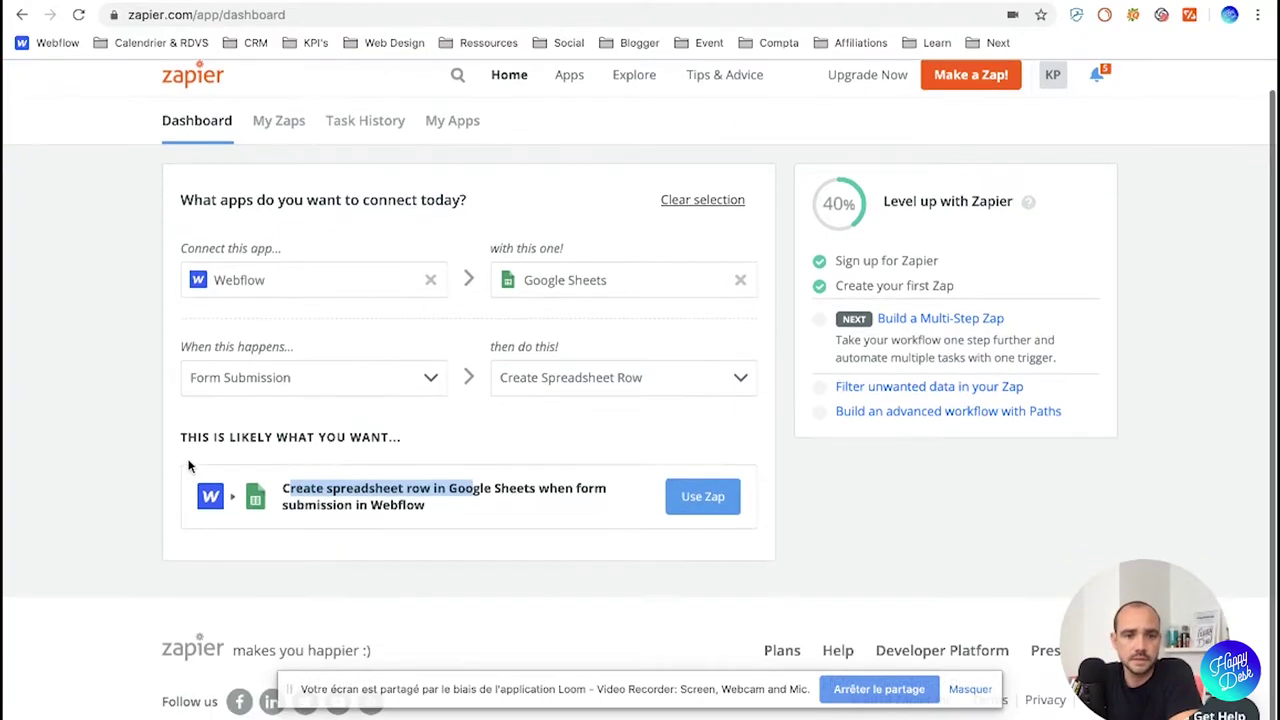
scroll(970, 655, "up", 1)
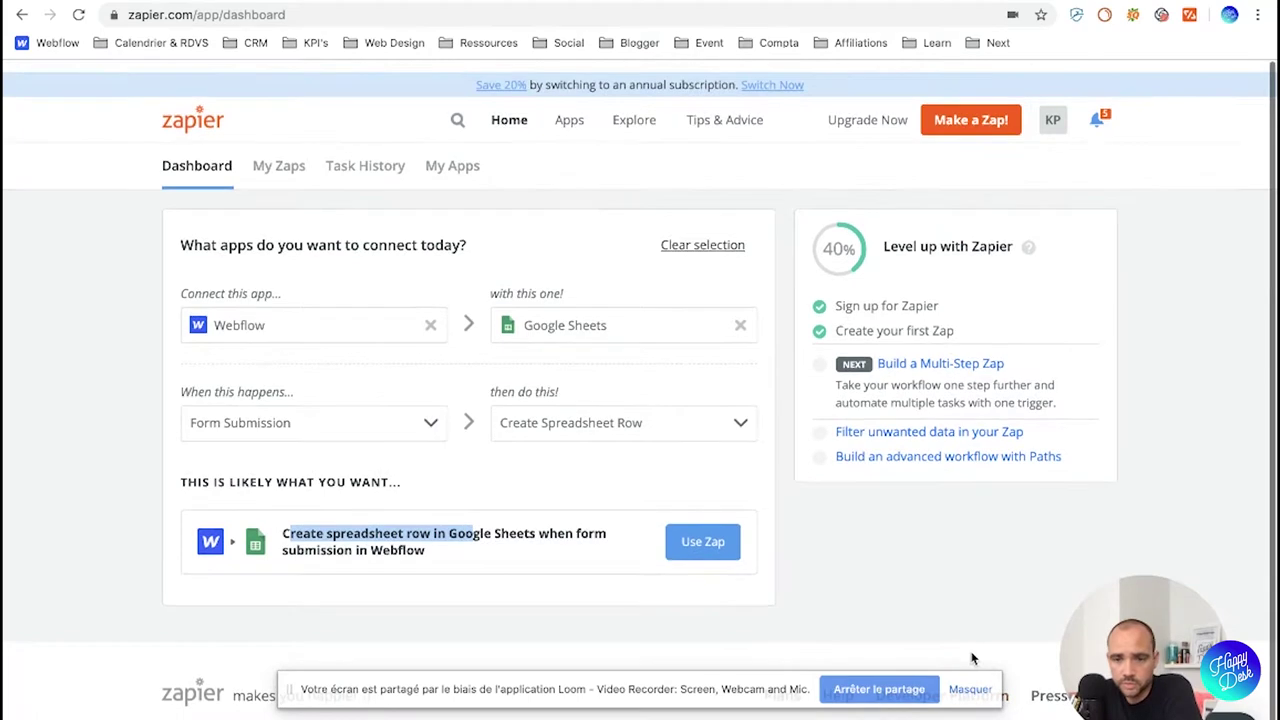
scroll(970, 650, "down", 1)
left_click_drag(1145, 645, 1148, 602)
scroll(88, 573, "up", 1)
scroll(89, 572, "down", 1)
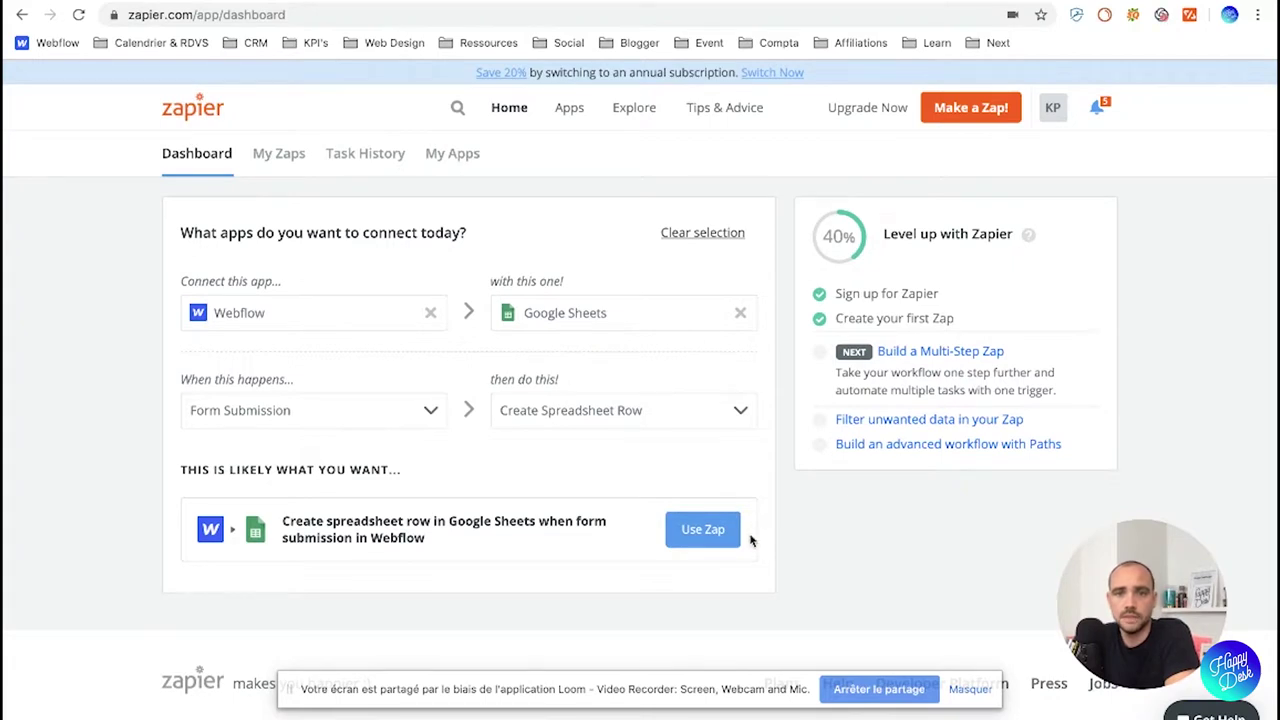
Step: Use the suggested Webflow to Google Sheets zap and start connecting another Webflow account for its trigger
left_click(704, 530)
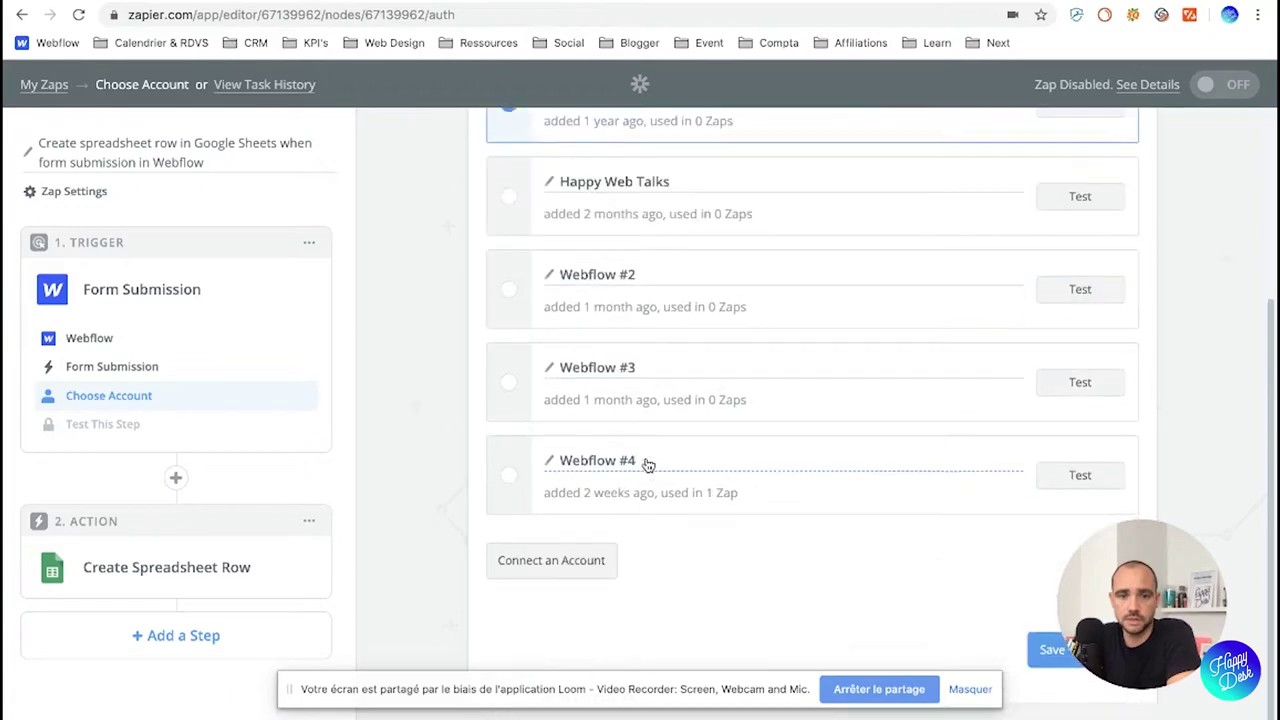
scroll(356, 538, "down", 3)
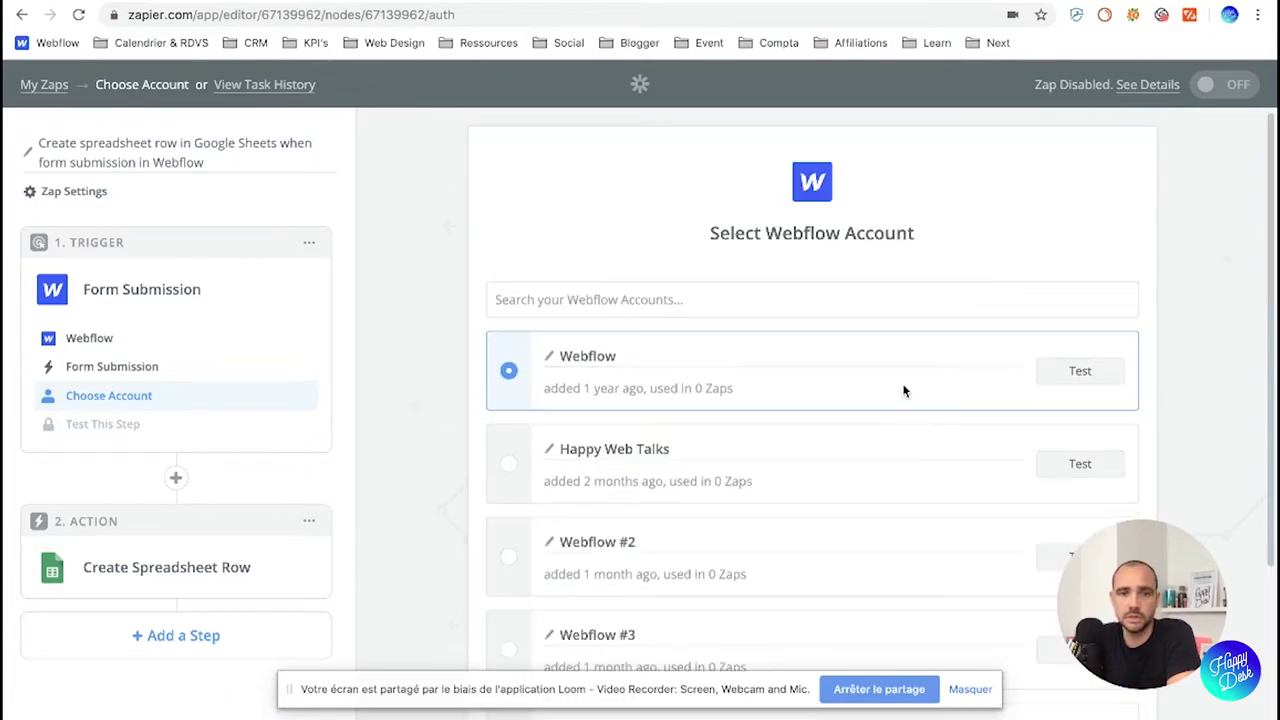
scroll(560, 580, "down", 3)
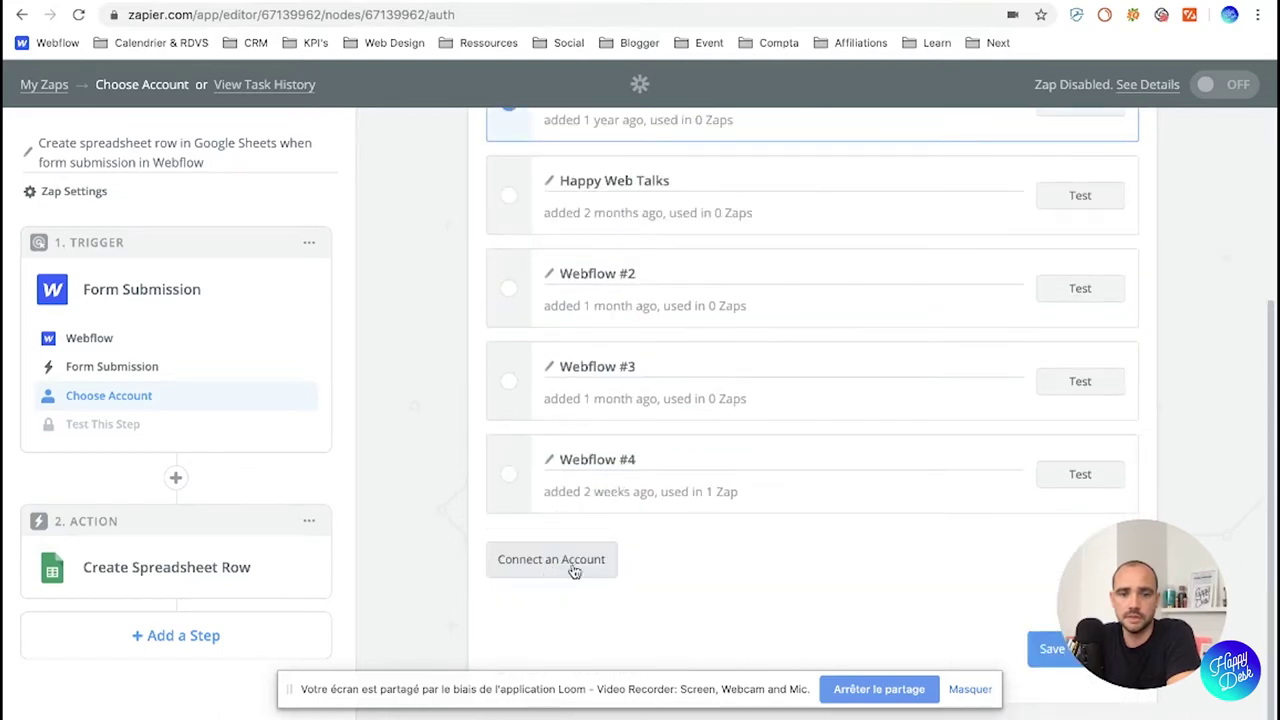
left_click(574, 565)
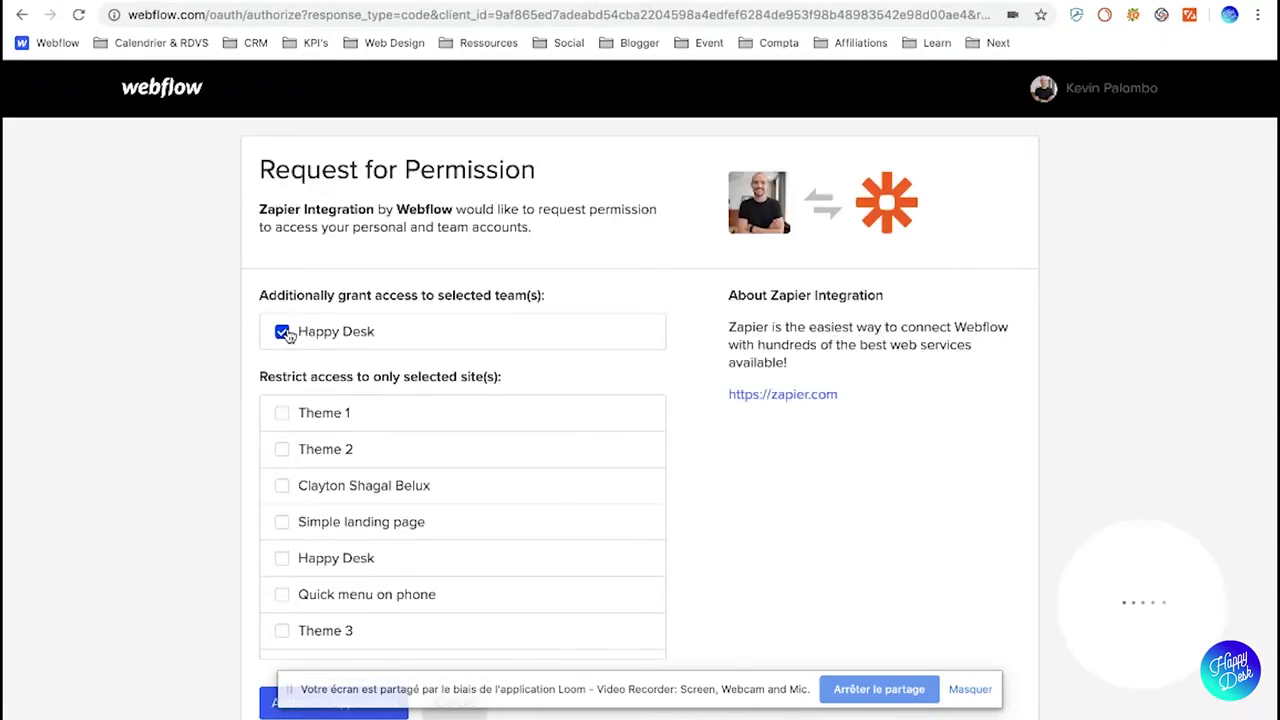
Step: Authorize the Zapier integration with access restricted to the Happy Web Event site, leaving the Happy Desk team unselected
left_click(283, 332)
scroll(306, 434, "down", 1)
scroll(306, 434, "down", 10)
scroll(303, 441, "down", 10)
scroll(307, 457, "down", 10)
scroll(308, 457, "down", 3)
scroll(309, 457, "up", 3)
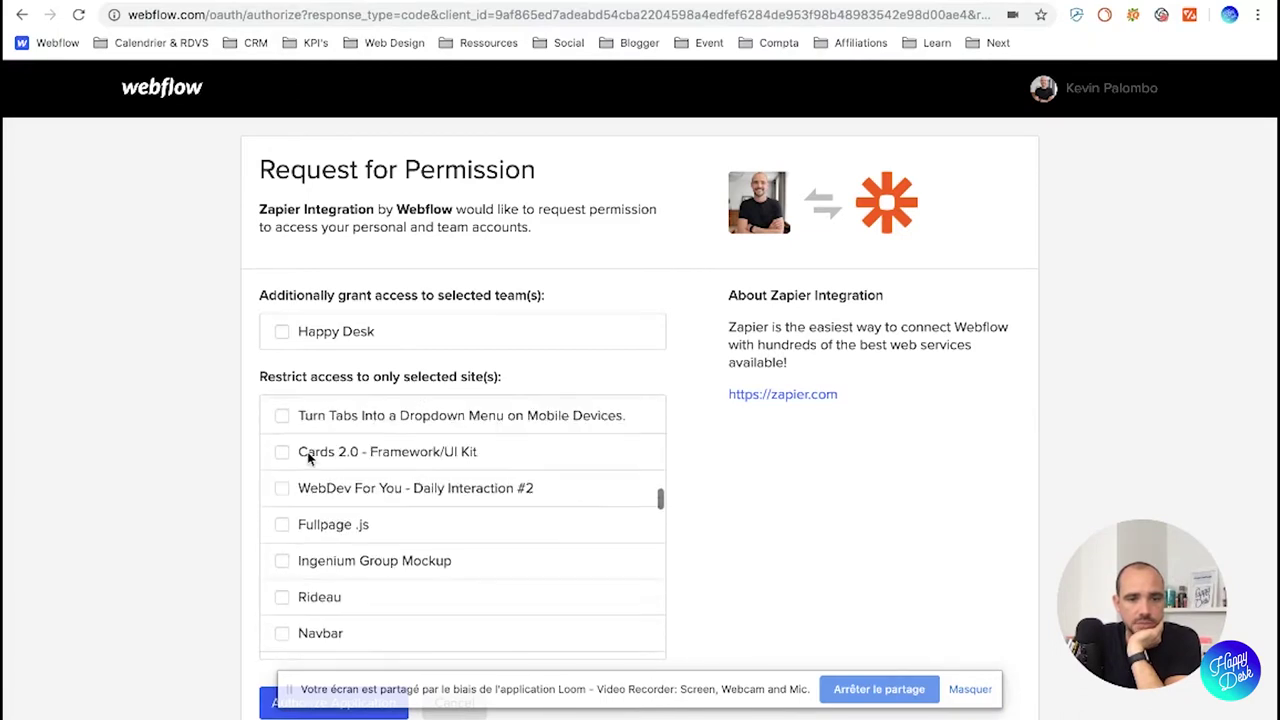
scroll(308, 457, "down", 10)
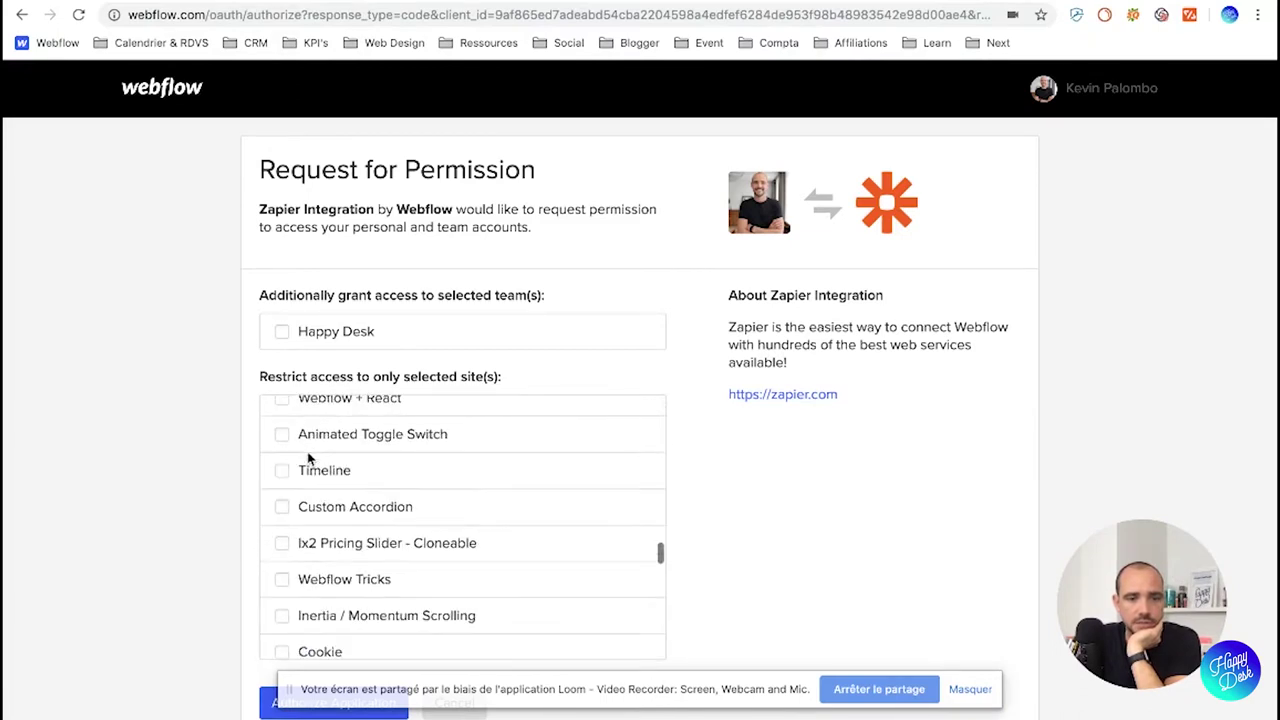
scroll(309, 457, "down", 10)
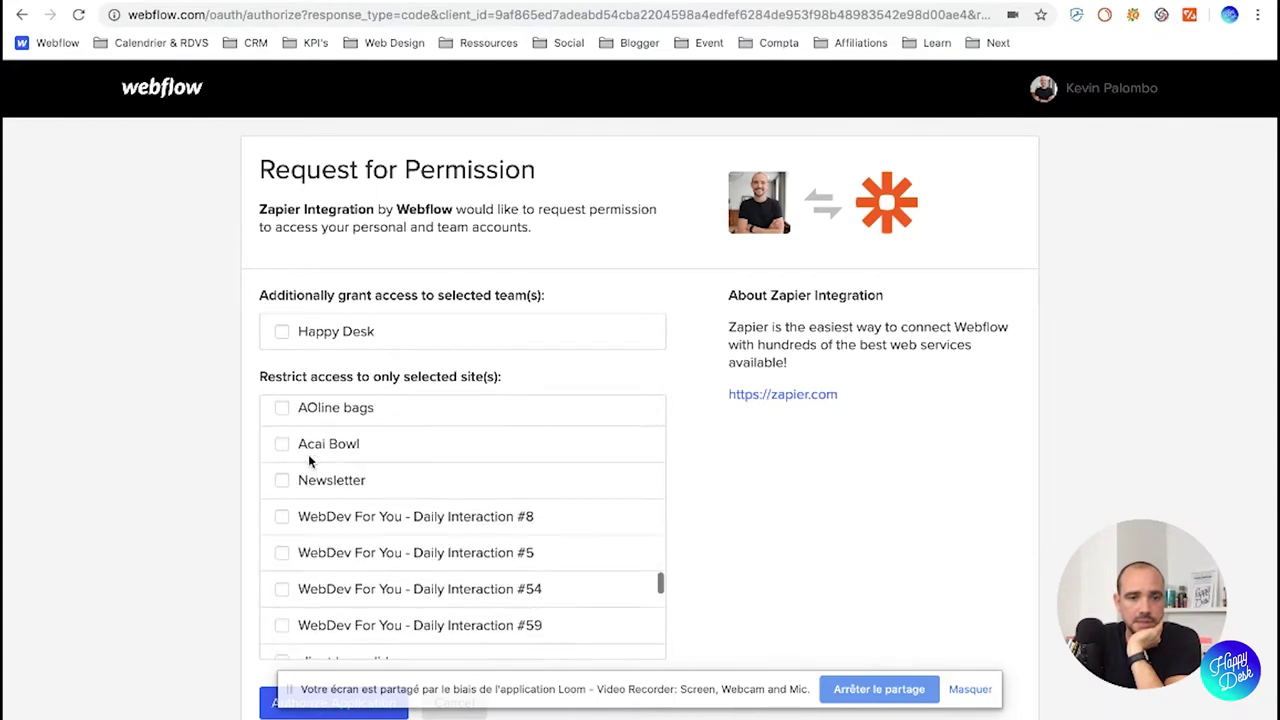
scroll(309, 461, "down", 10)
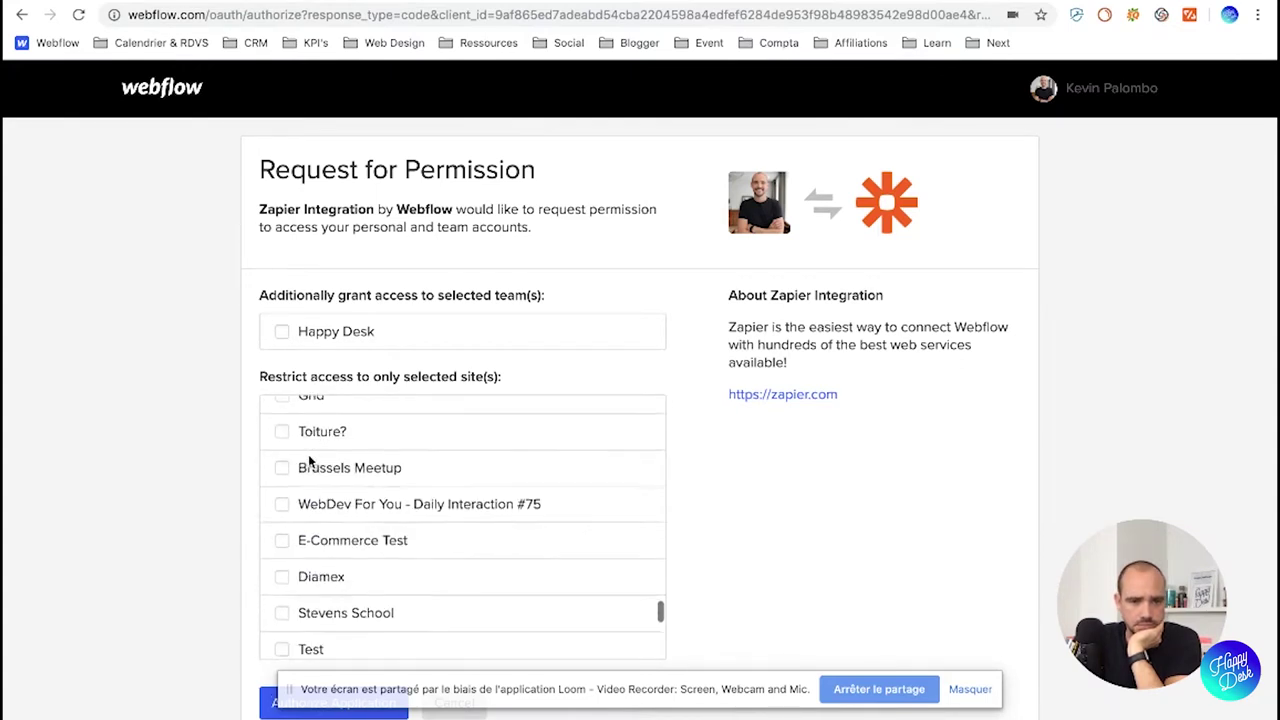
scroll(308, 461, "down", 5)
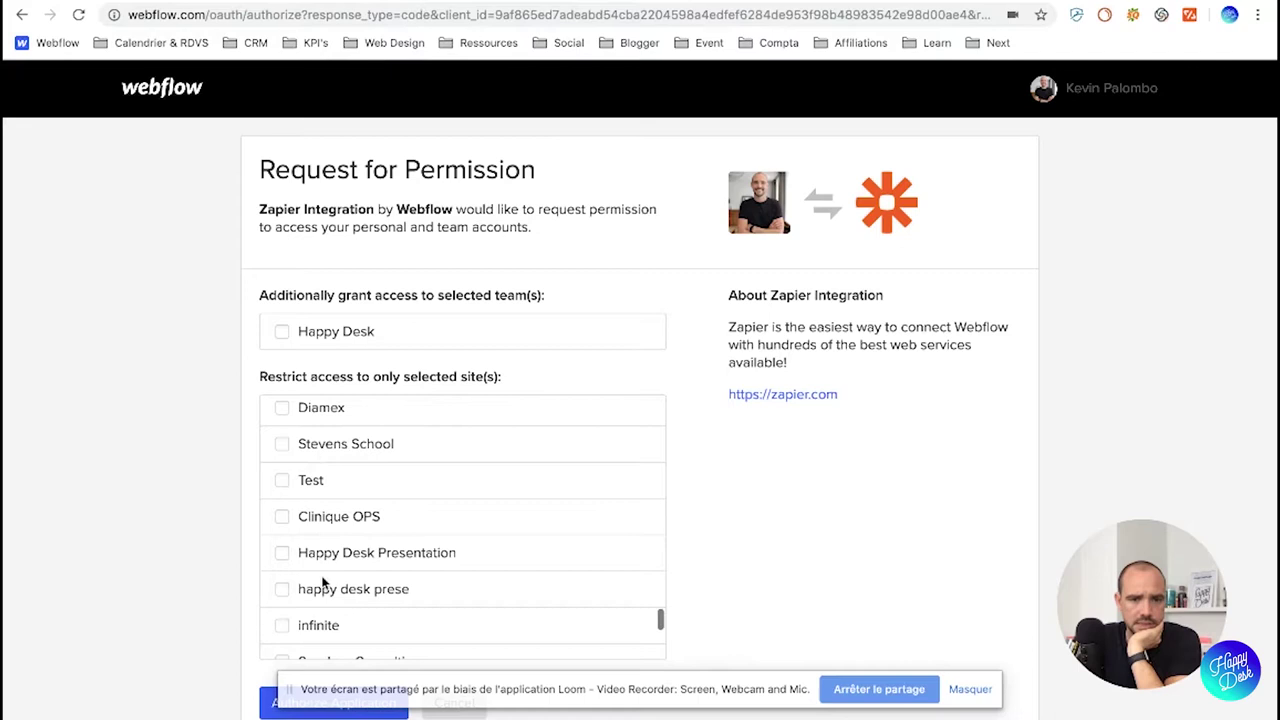
scroll(320, 579, "down", 5)
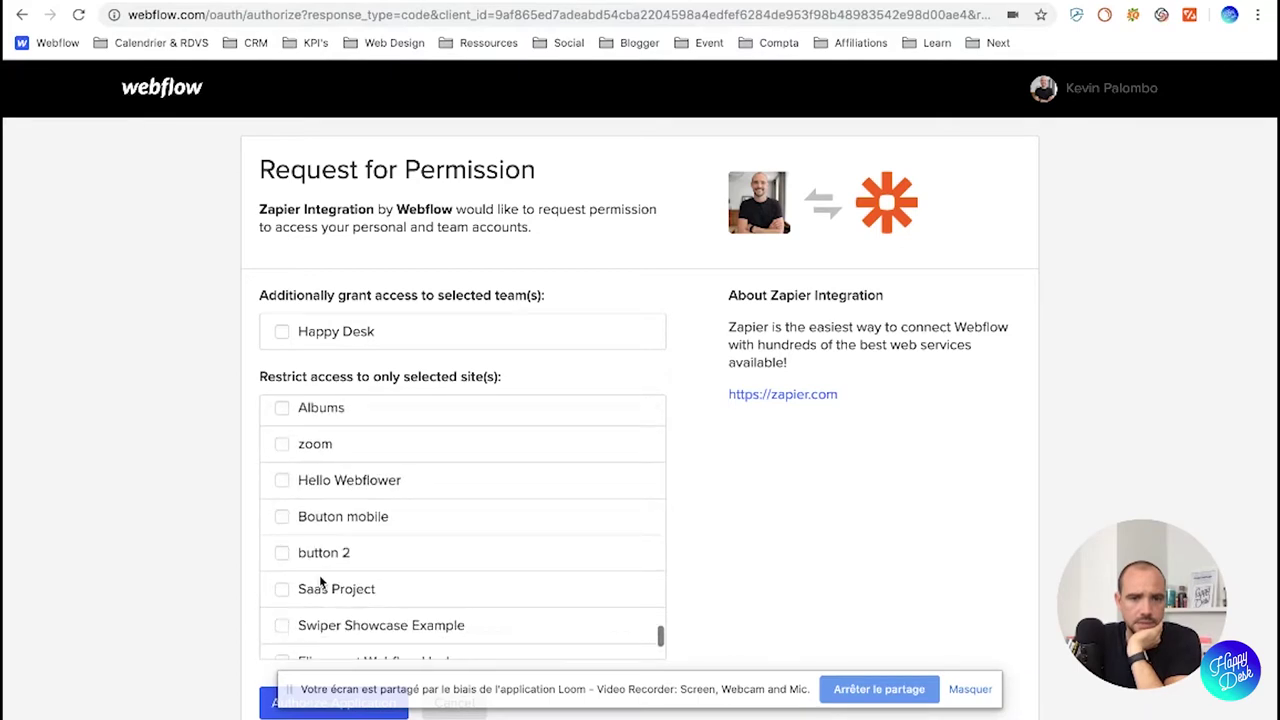
scroll(315, 582, "down", 2)
left_click(285, 569)
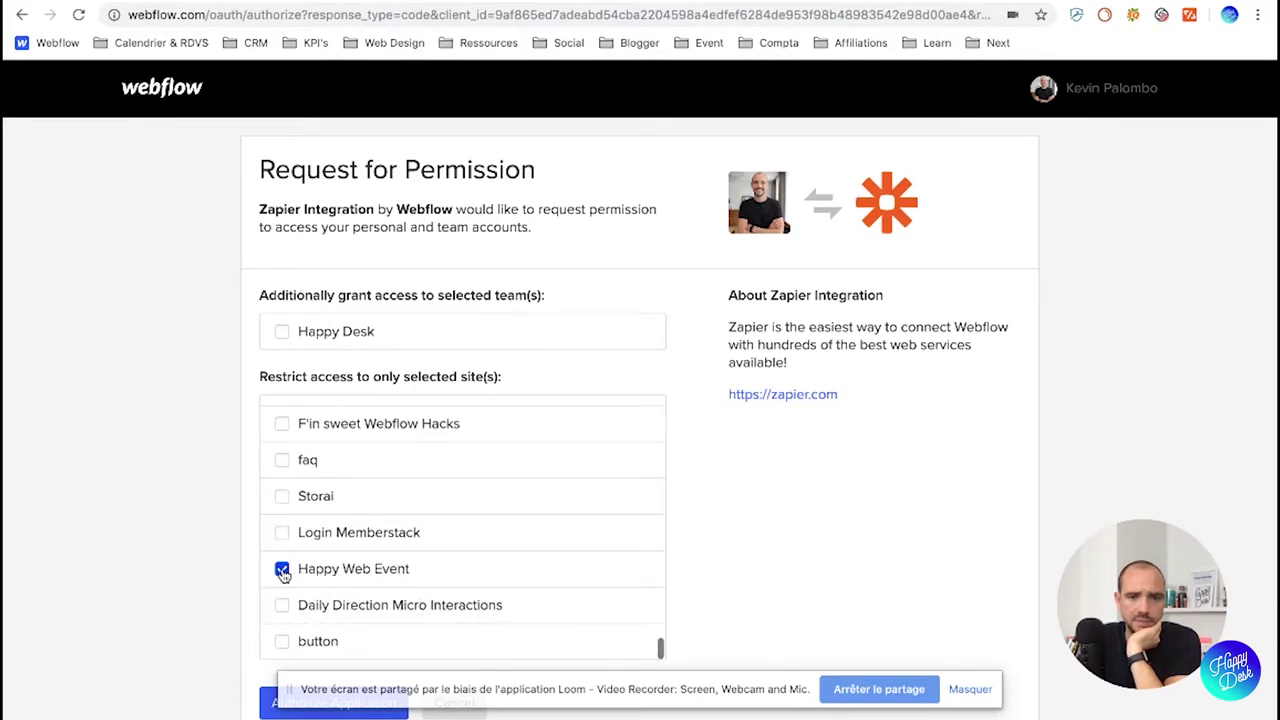
scroll(774, 656, "down", 1)
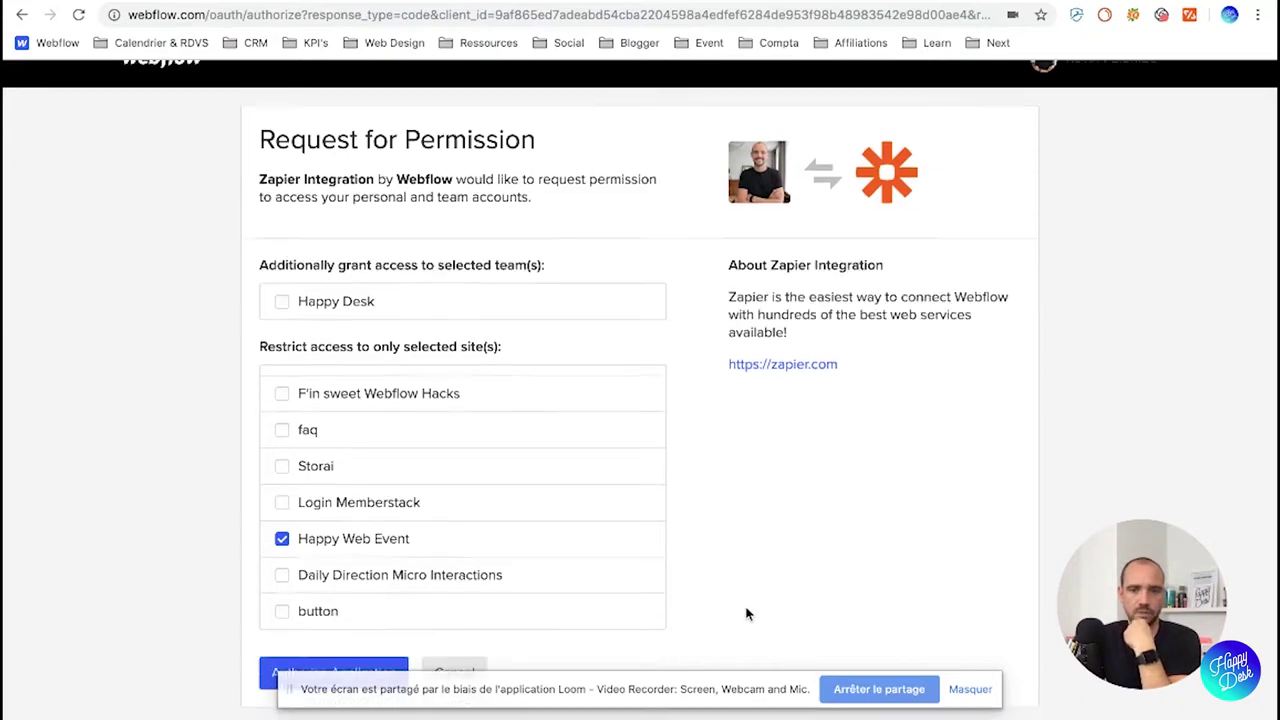
left_click(317, 658)
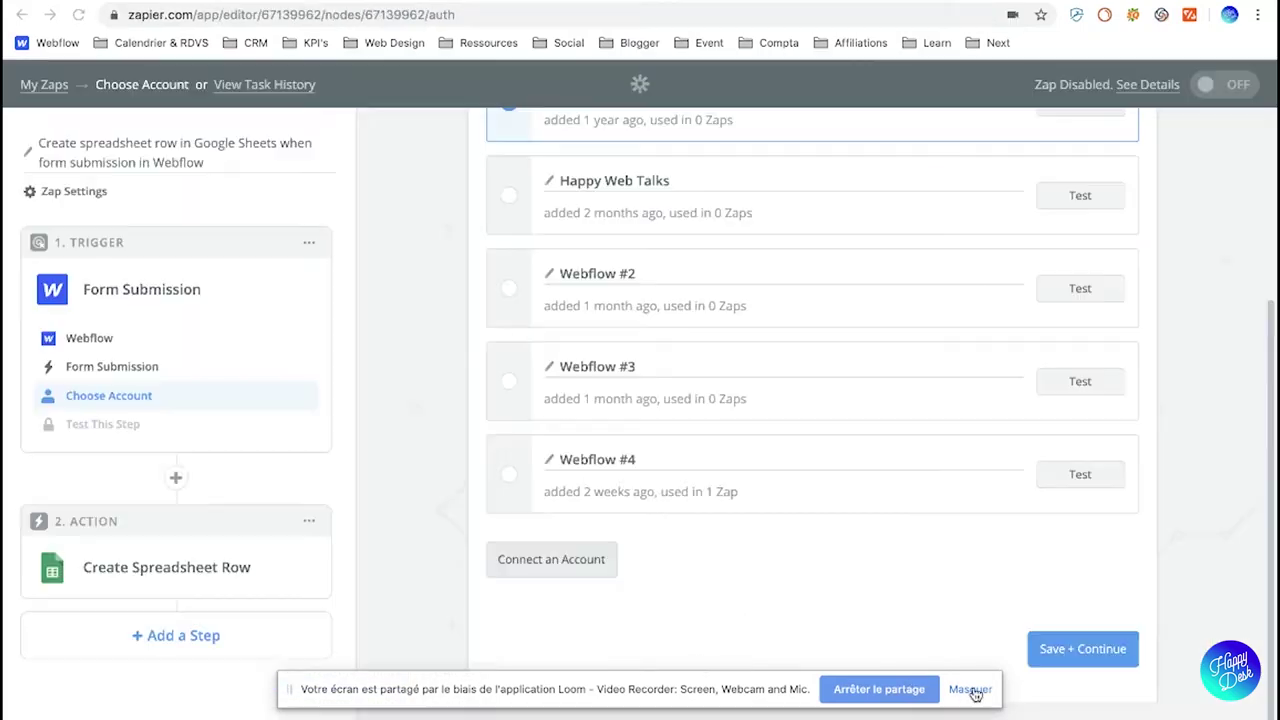
Step: Test the newly connected Webflow #5 account and save it as the trigger's account
left_click(971, 689)
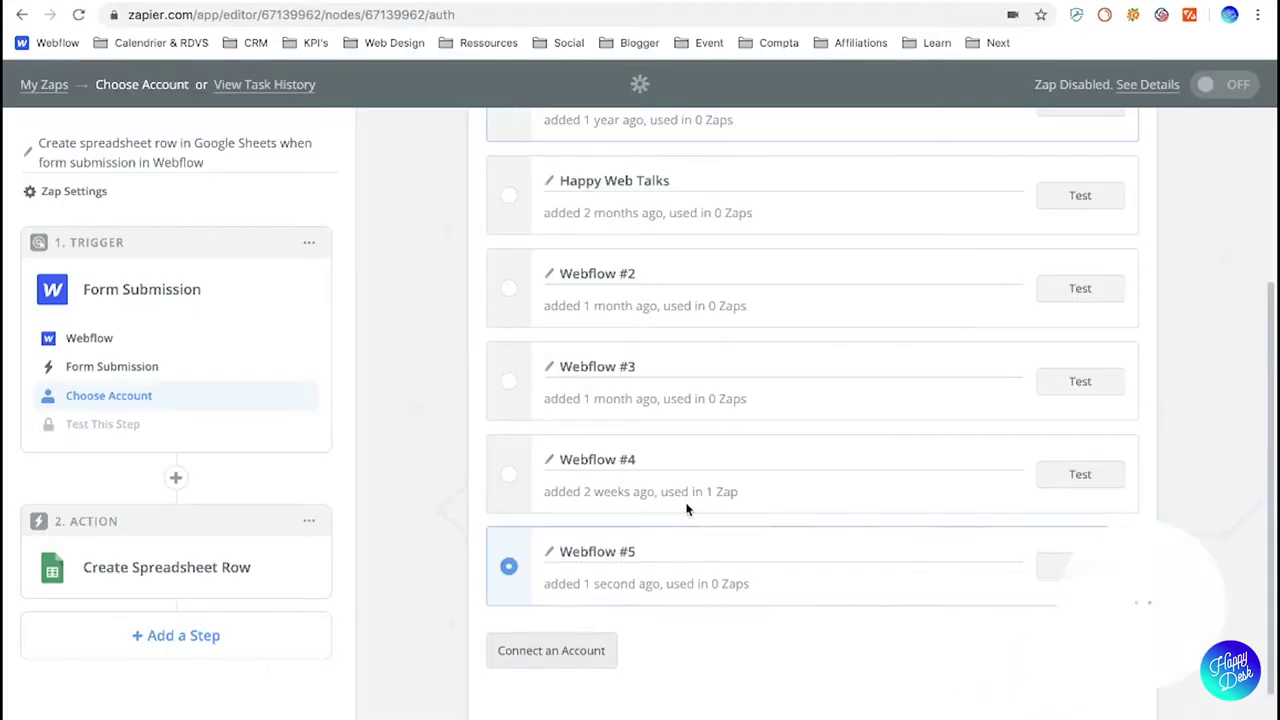
scroll(870, 620, "down", 2)
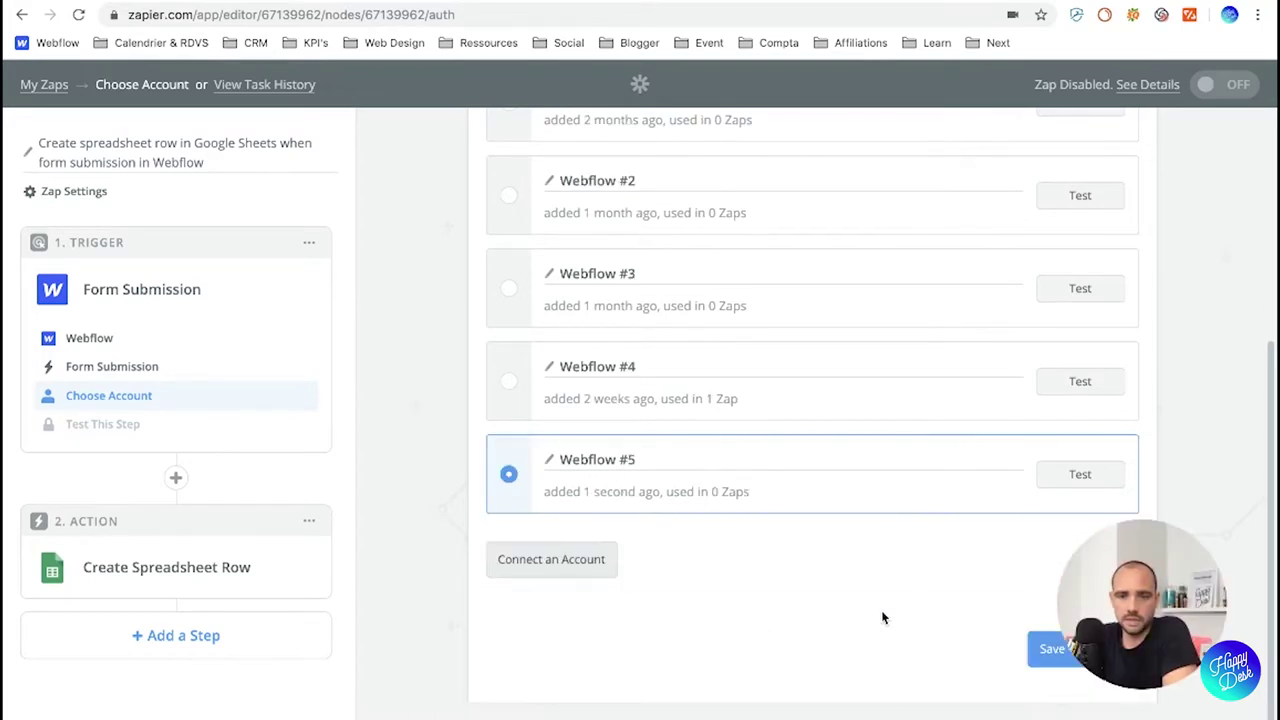
left_click(1060, 480)
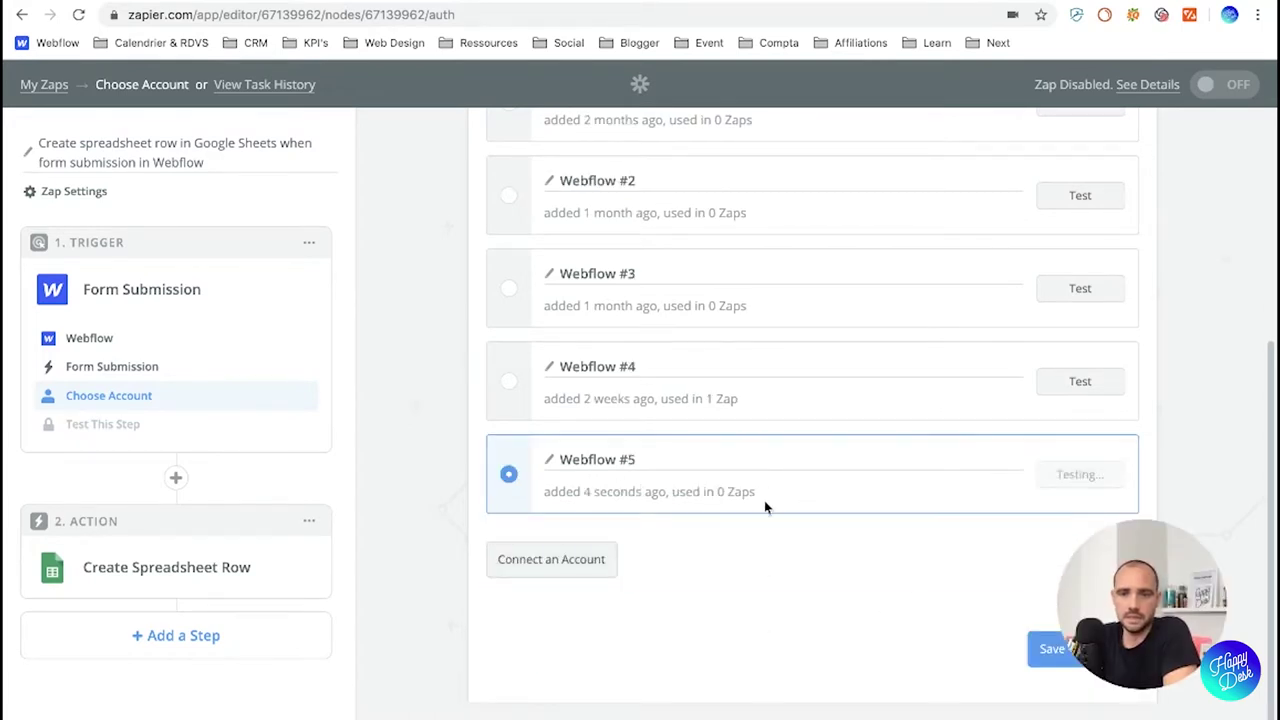
left_click(1044, 652)
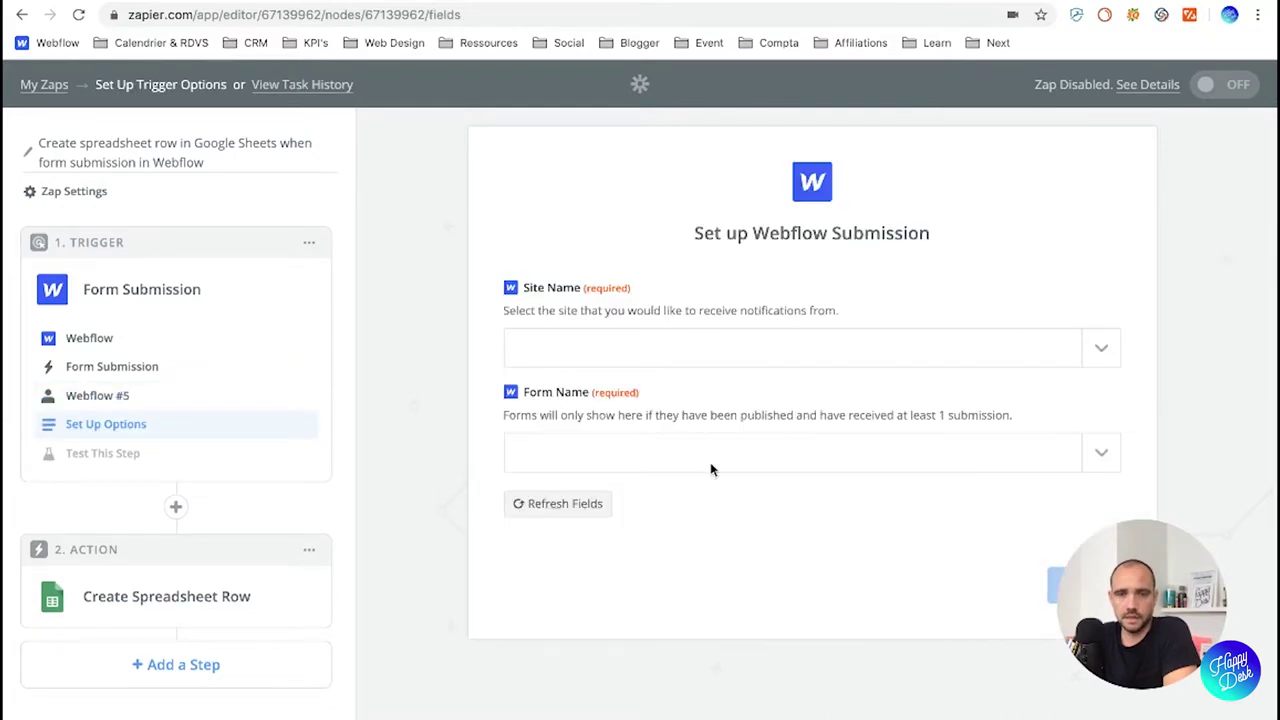
Step: Set the trigger's site to Happy Web Event and list the forms available for it
left_click(1106, 350)
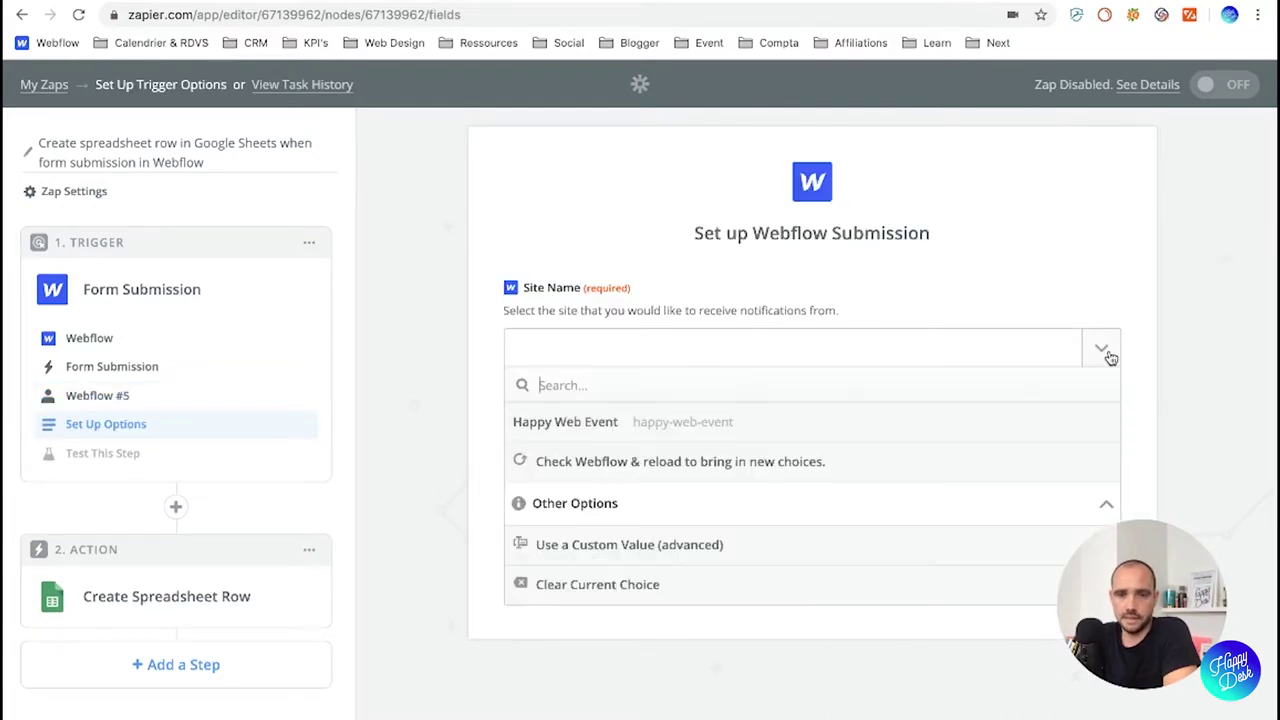
left_click(572, 428)
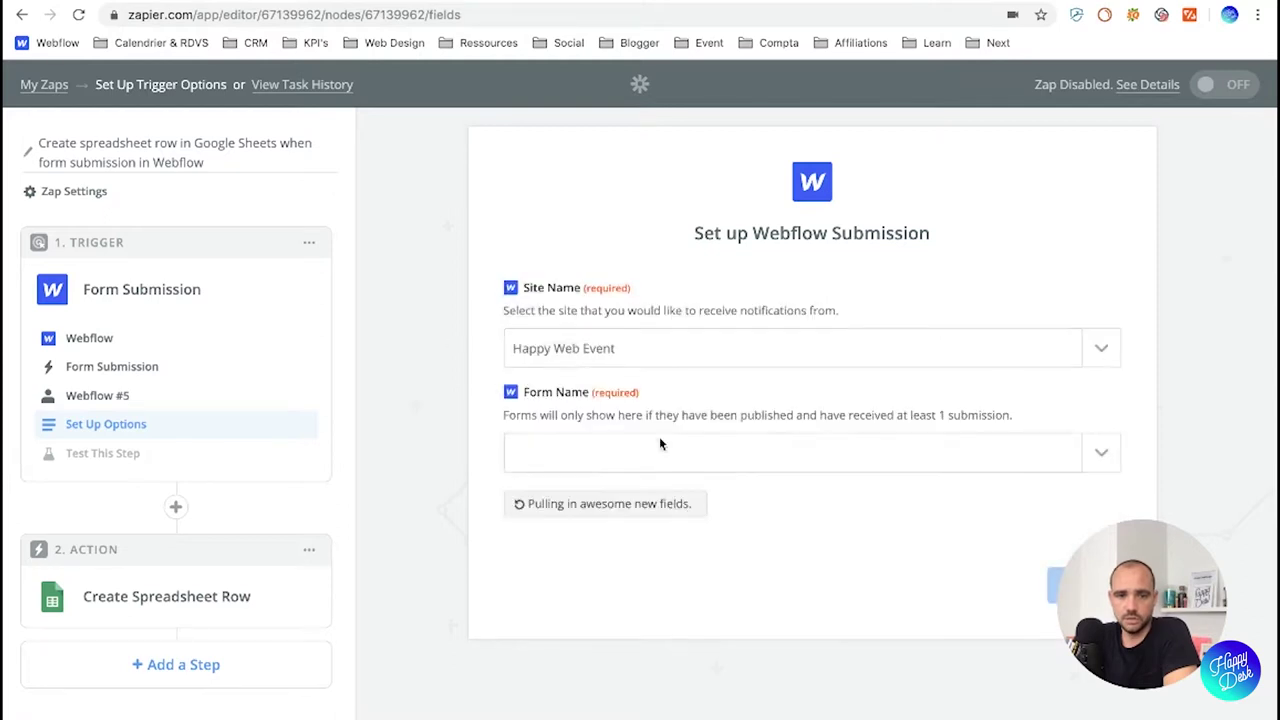
left_click(1098, 452)
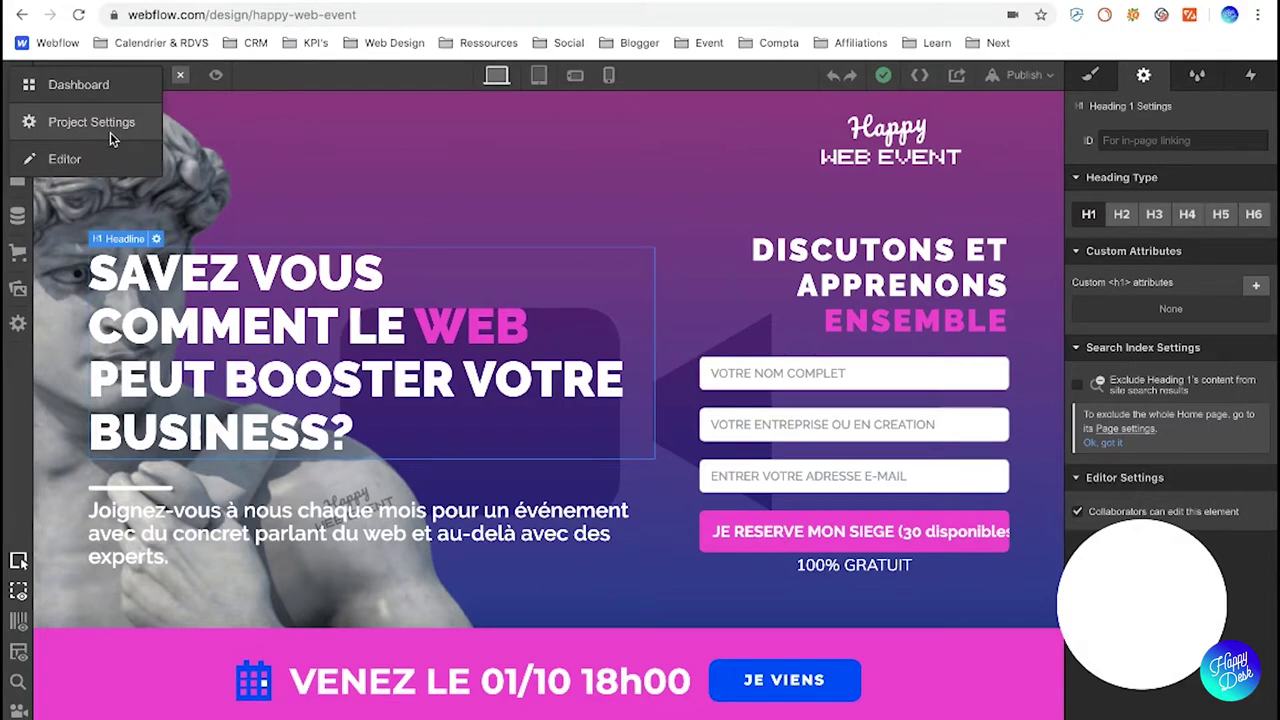
Step: In Webflow, examine the form name and submission data in the Happy Web Event project's form settings, and return to the Designer
left_click(115, 126)
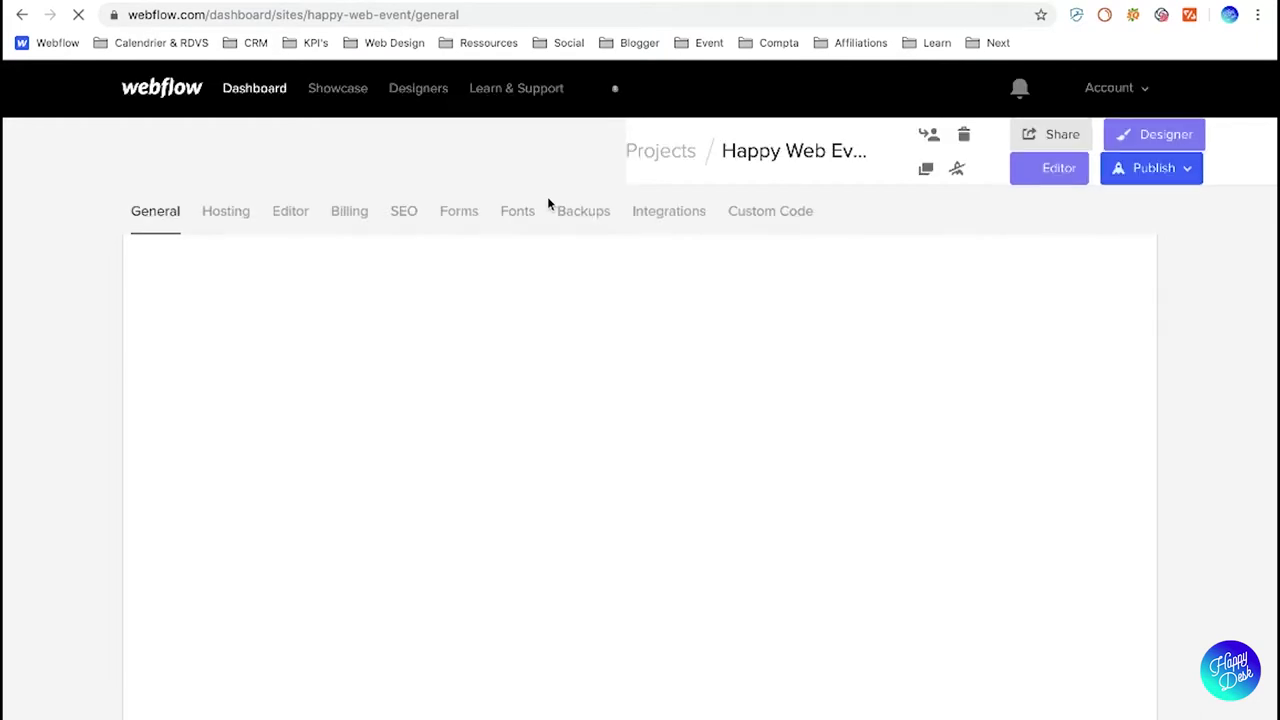
left_click(460, 202)
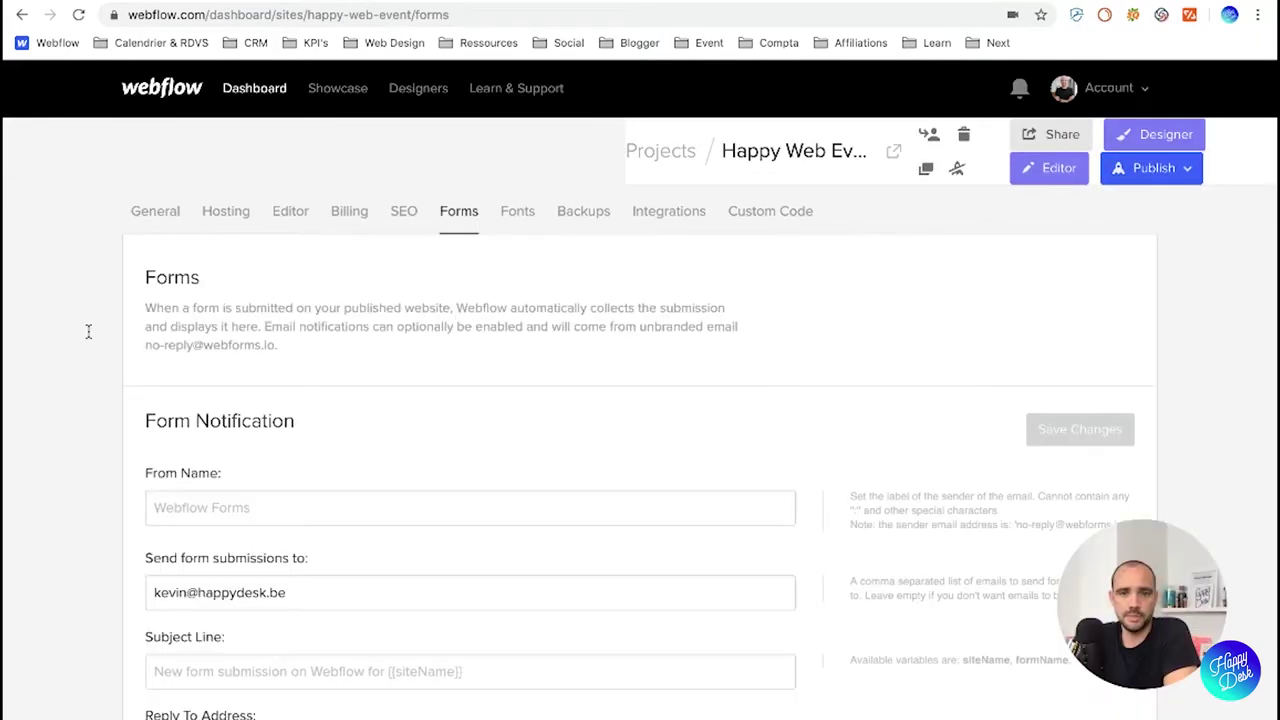
scroll(84, 418, "down", 3)
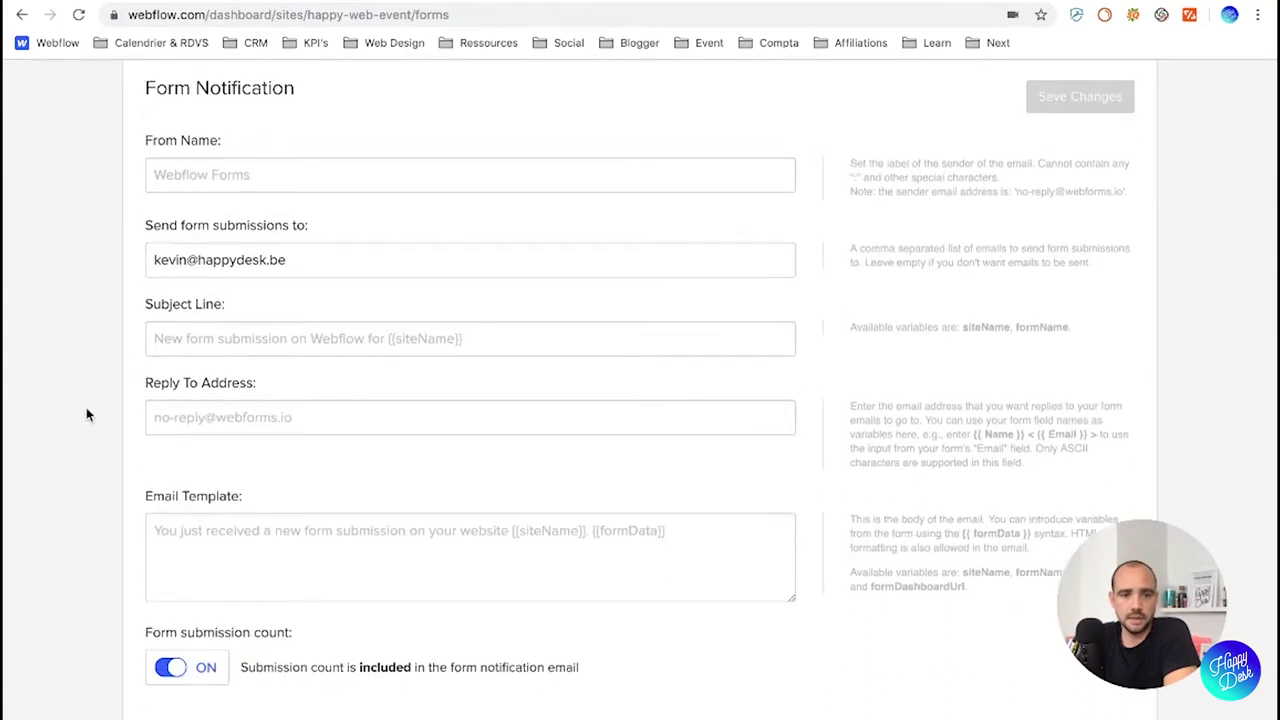
scroll(129, 408, "down", 10)
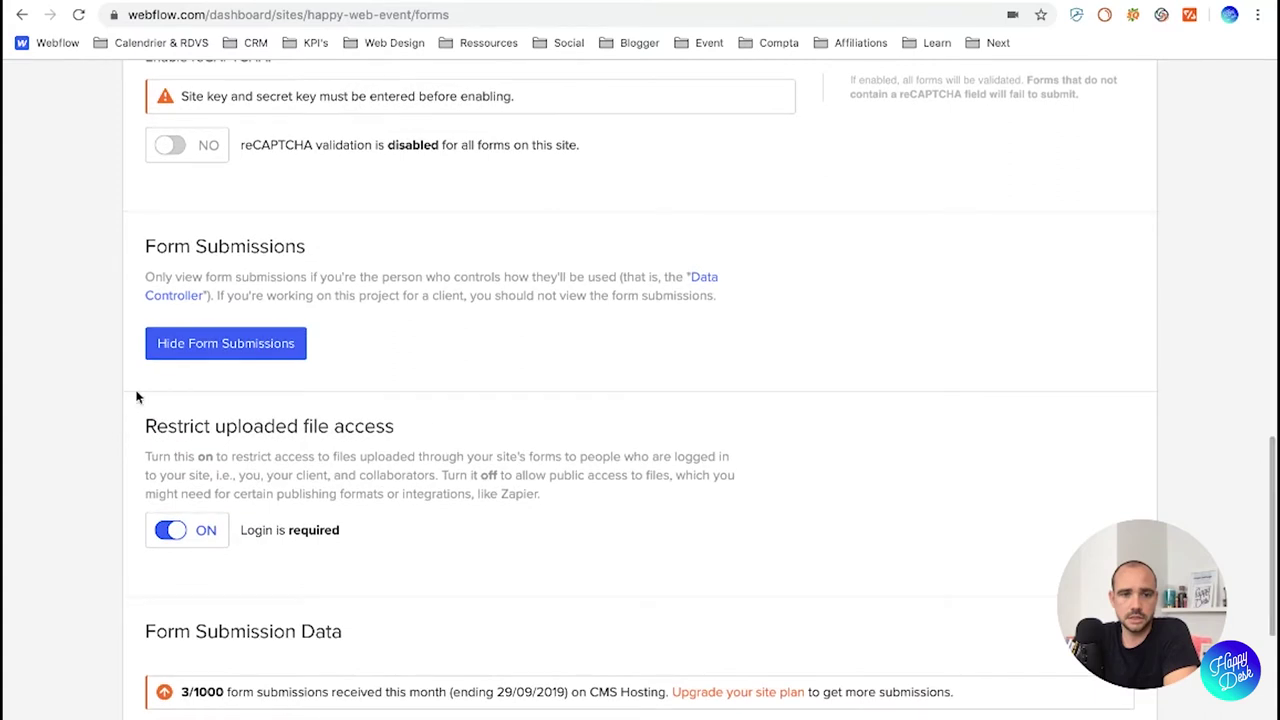
scroll(131, 447, "down", 3)
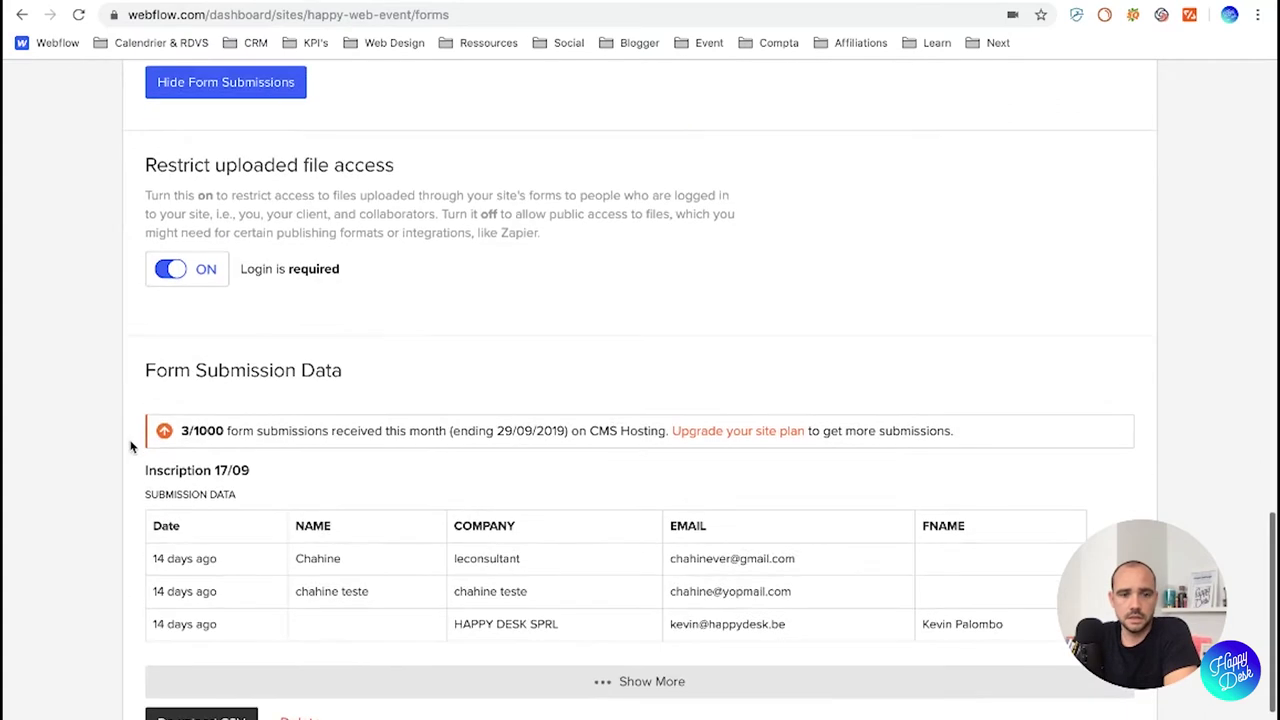
left_click_drag(265, 478, 151, 480)
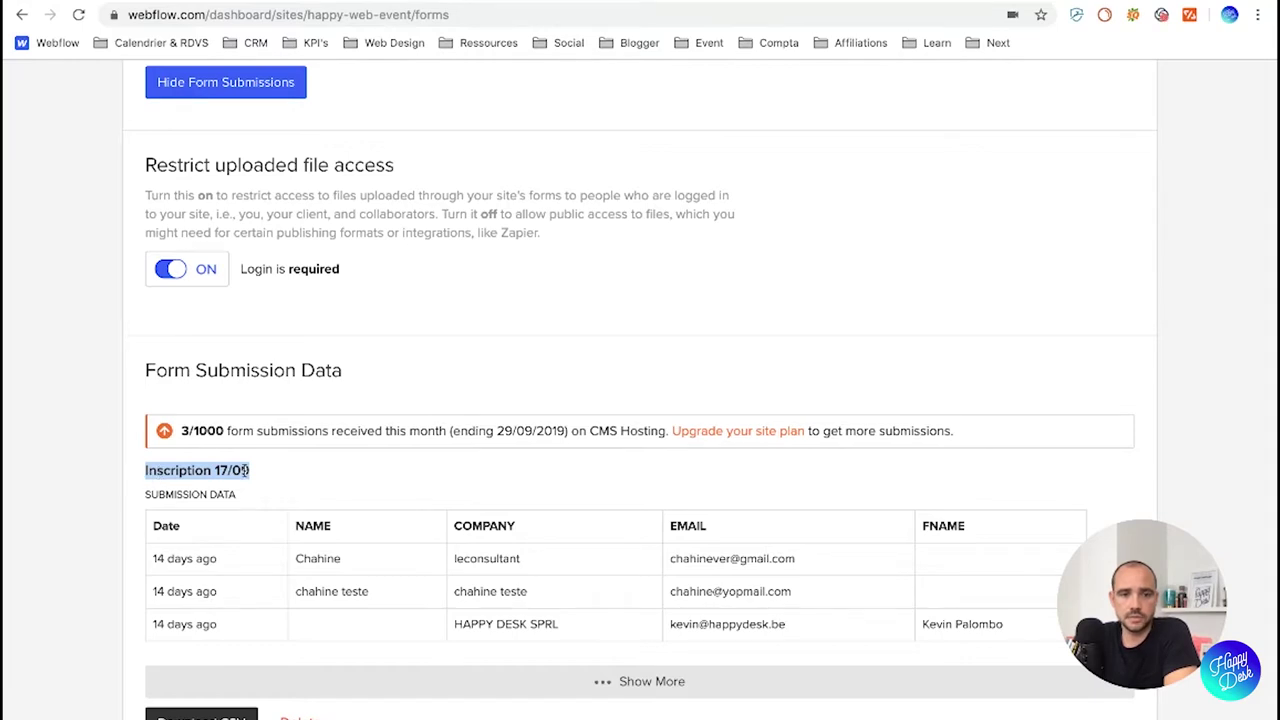
scroll(314, 478, "up", 1)
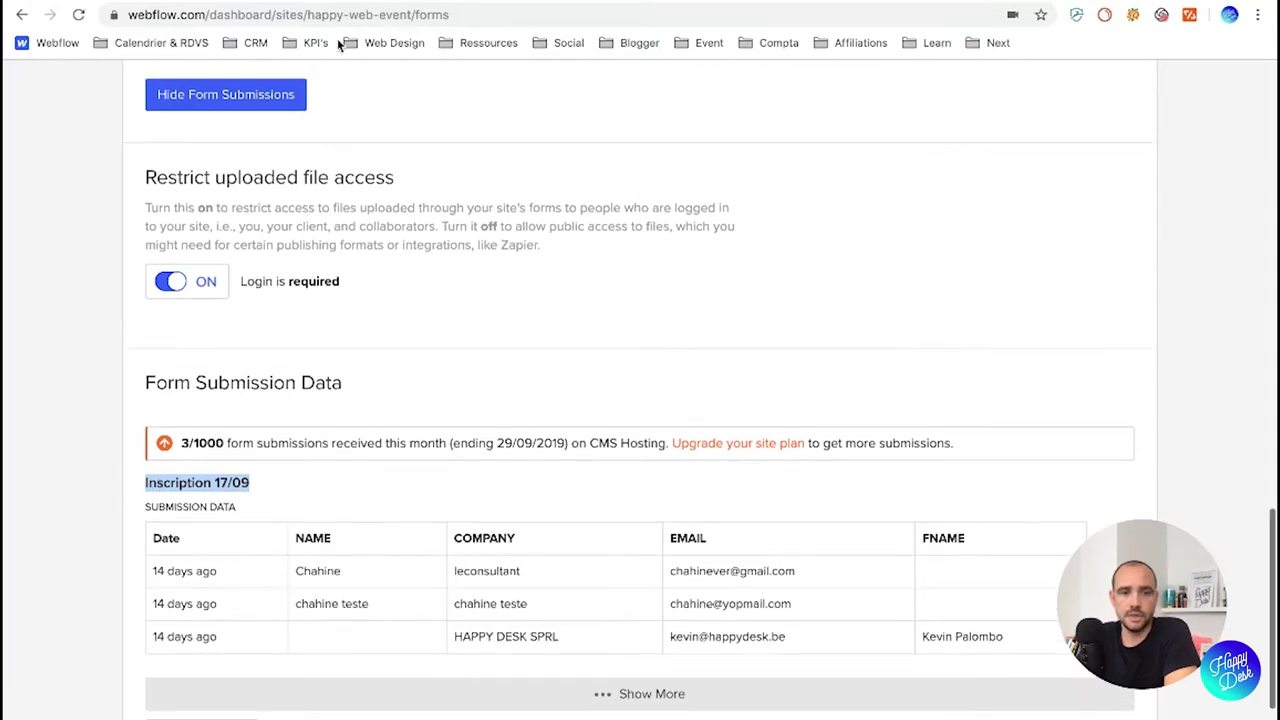
scroll(200, 205, "up", 10)
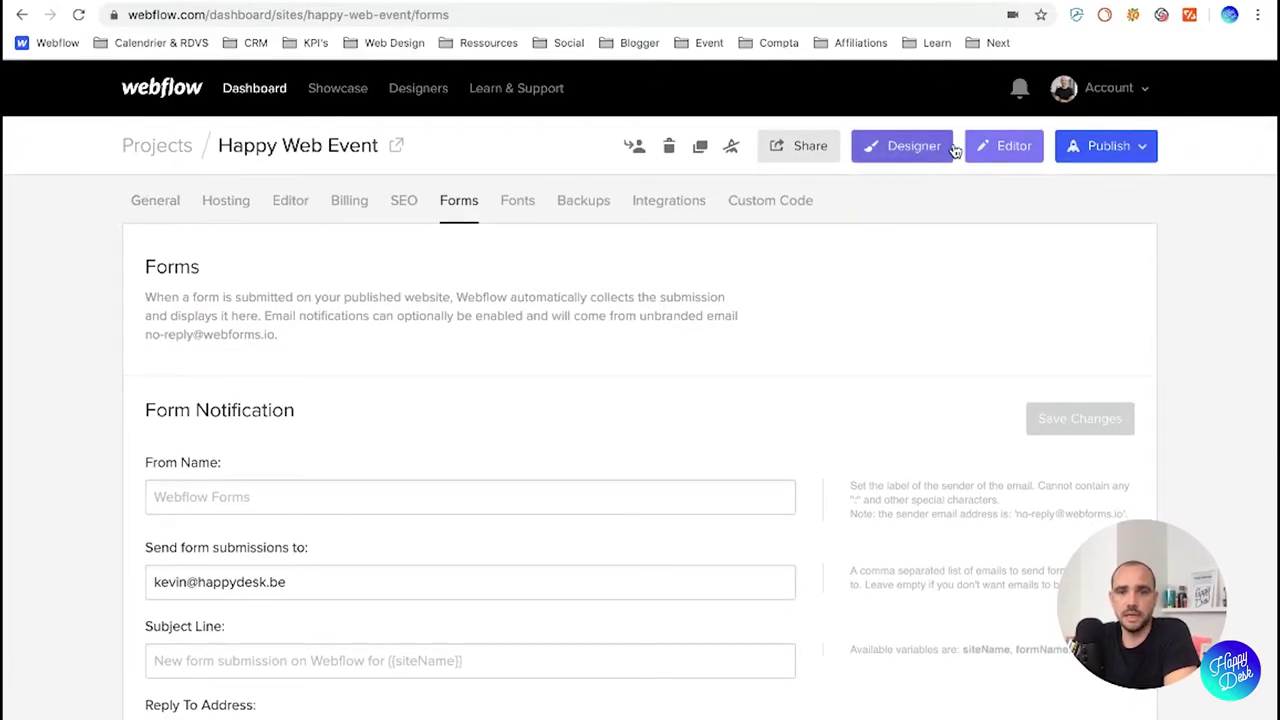
left_click(920, 158)
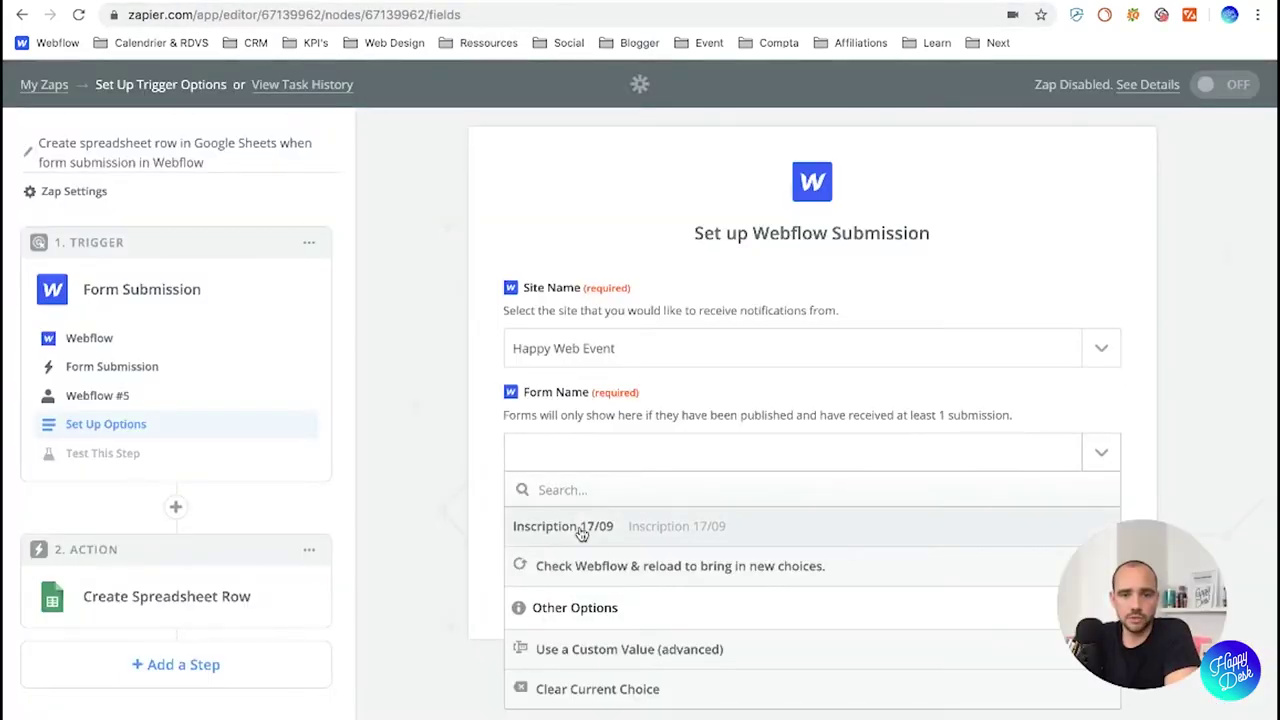
Step: Back in Zapier, set the trigger's form to Inscription 17/09 and skip pulling in a sample submission after retrying
left_click(566, 527)
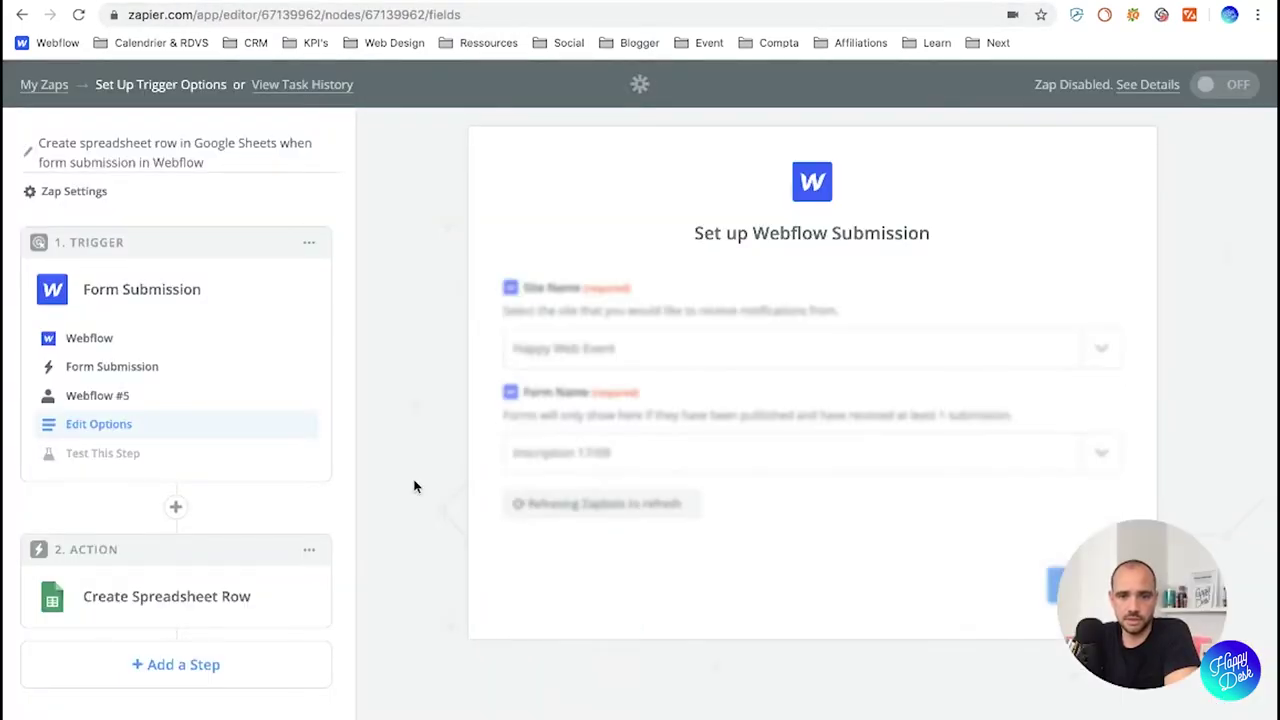
left_click(1054, 583)
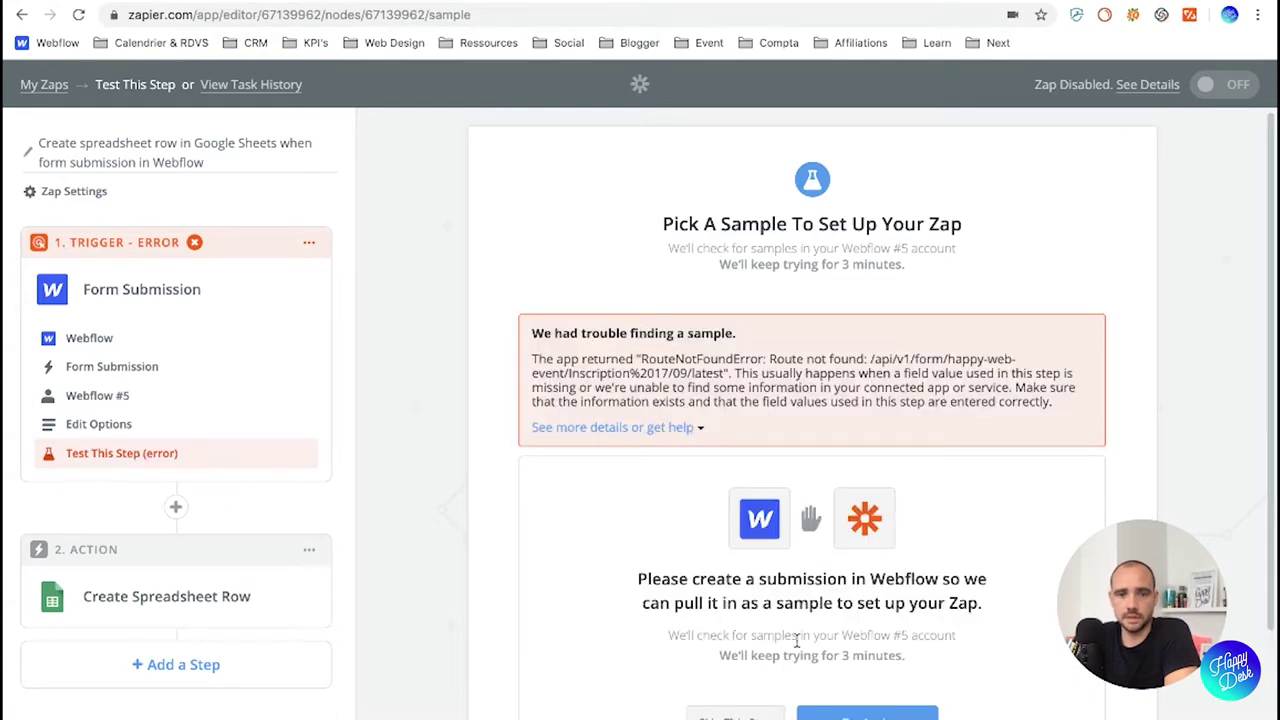
scroll(700, 540, "down", 1)
left_click(845, 665)
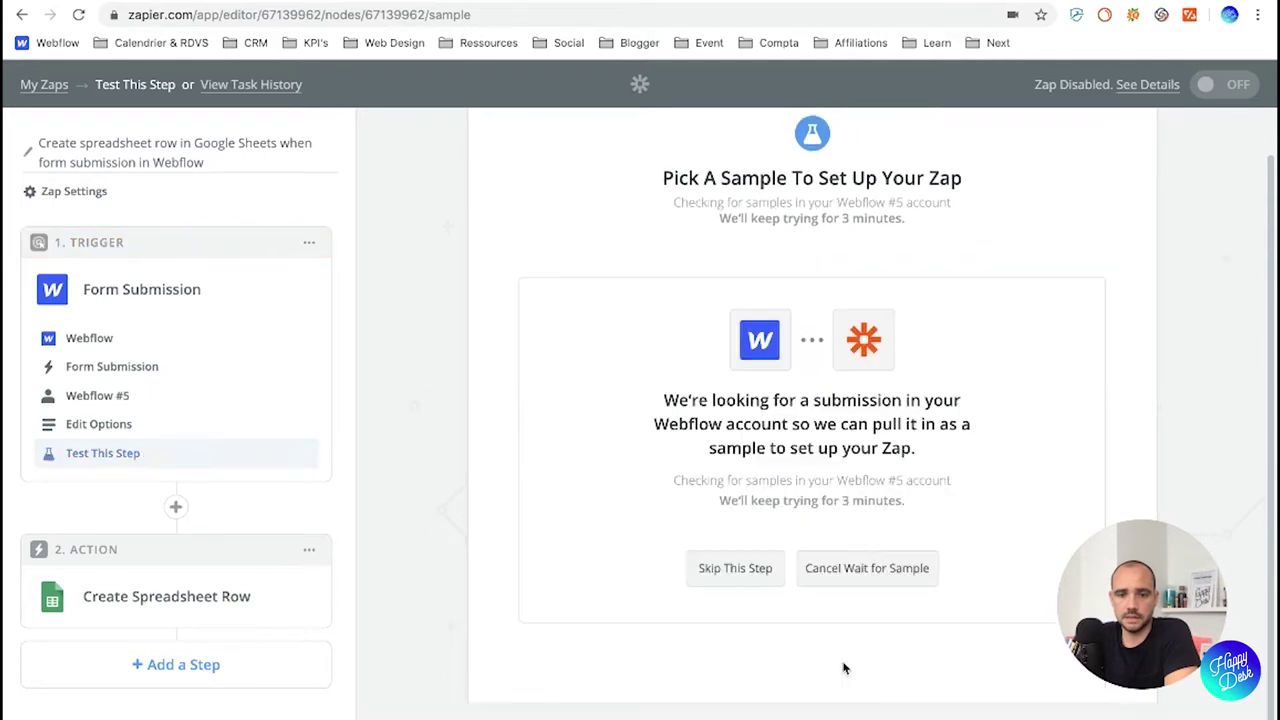
left_click(737, 663)
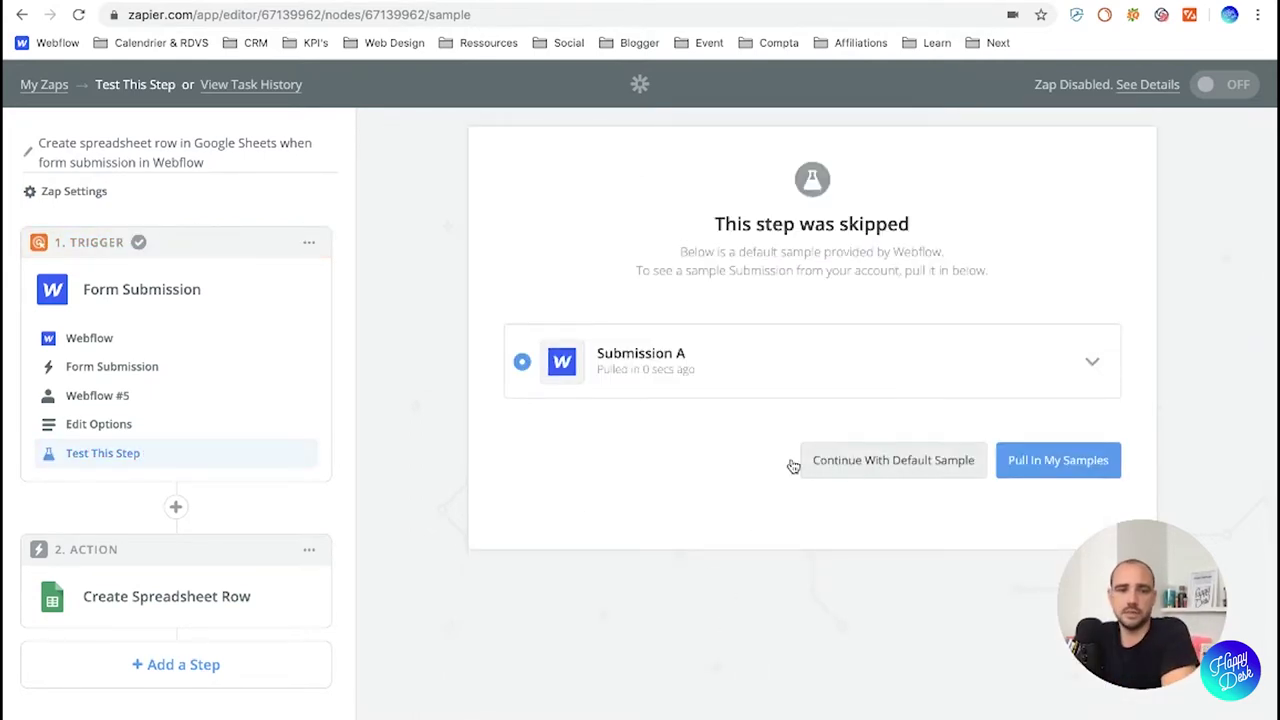
Step: Review the trigger options and the data in Submission A, and continue with the default sample
left_click(138, 432)
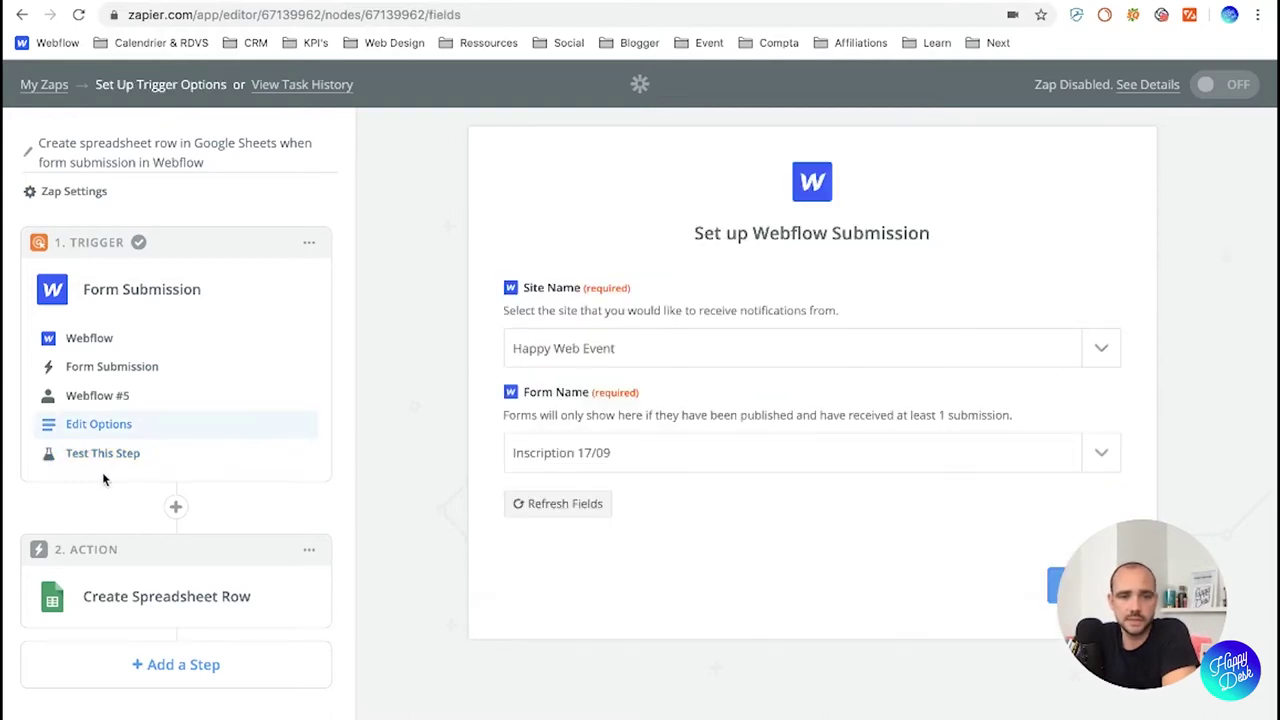
left_click(104, 458)
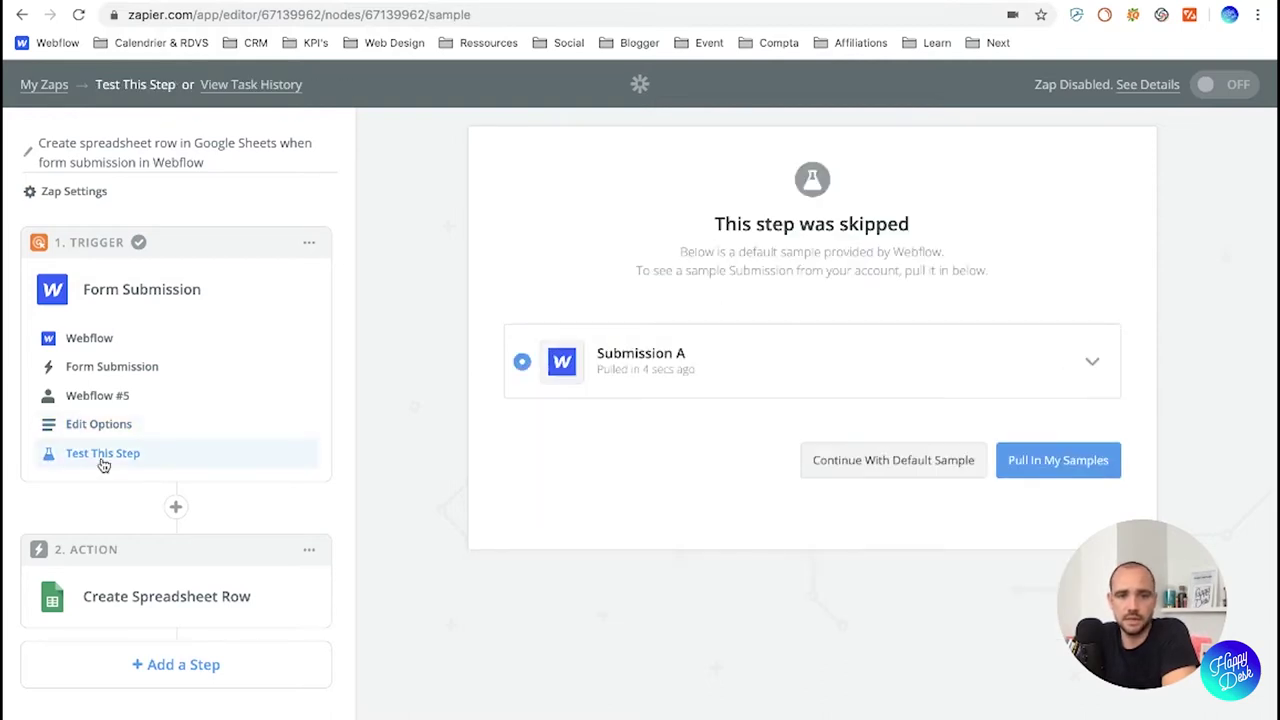
left_click(1092, 364)
scroll(645, 507, "down", 1)
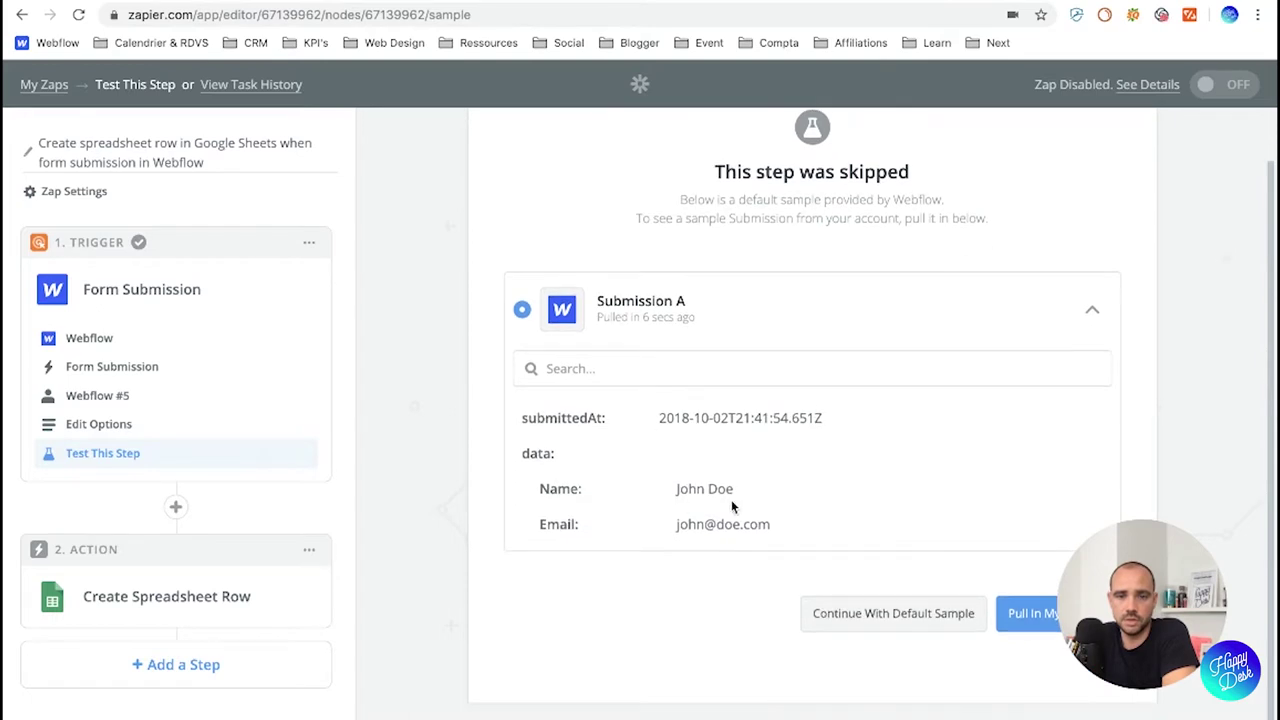
left_click(1097, 314)
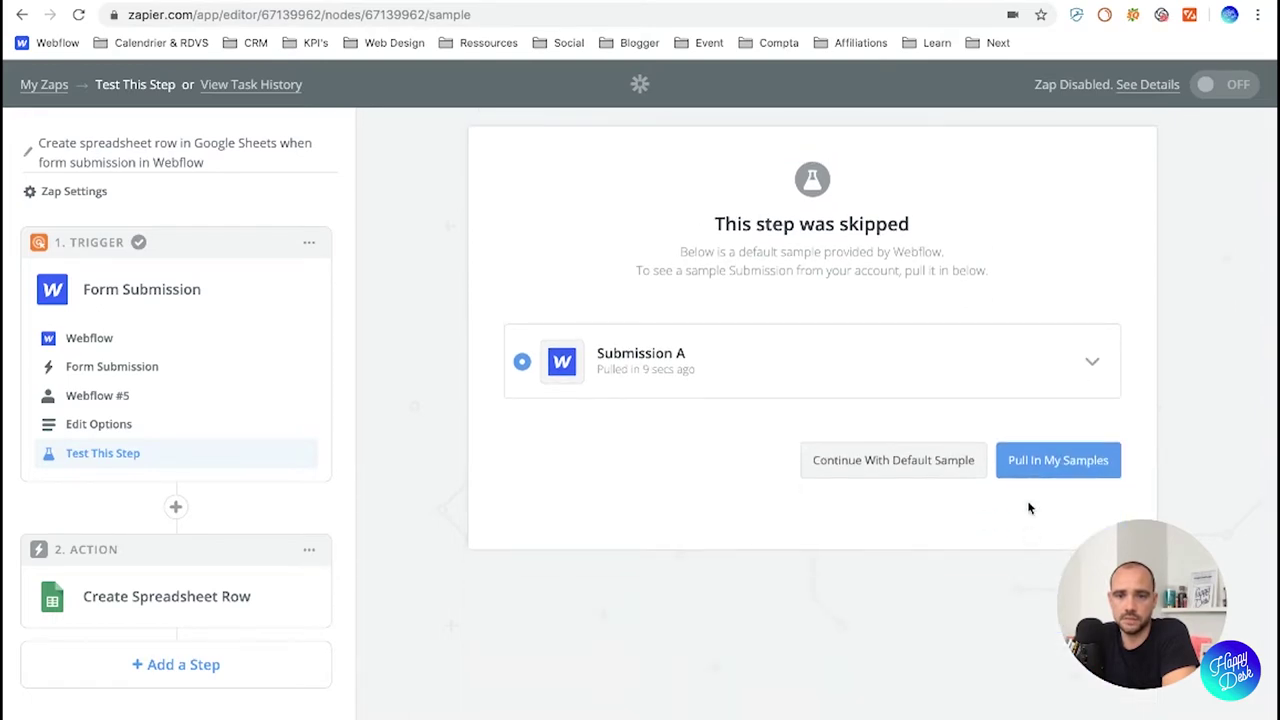
left_click(887, 466)
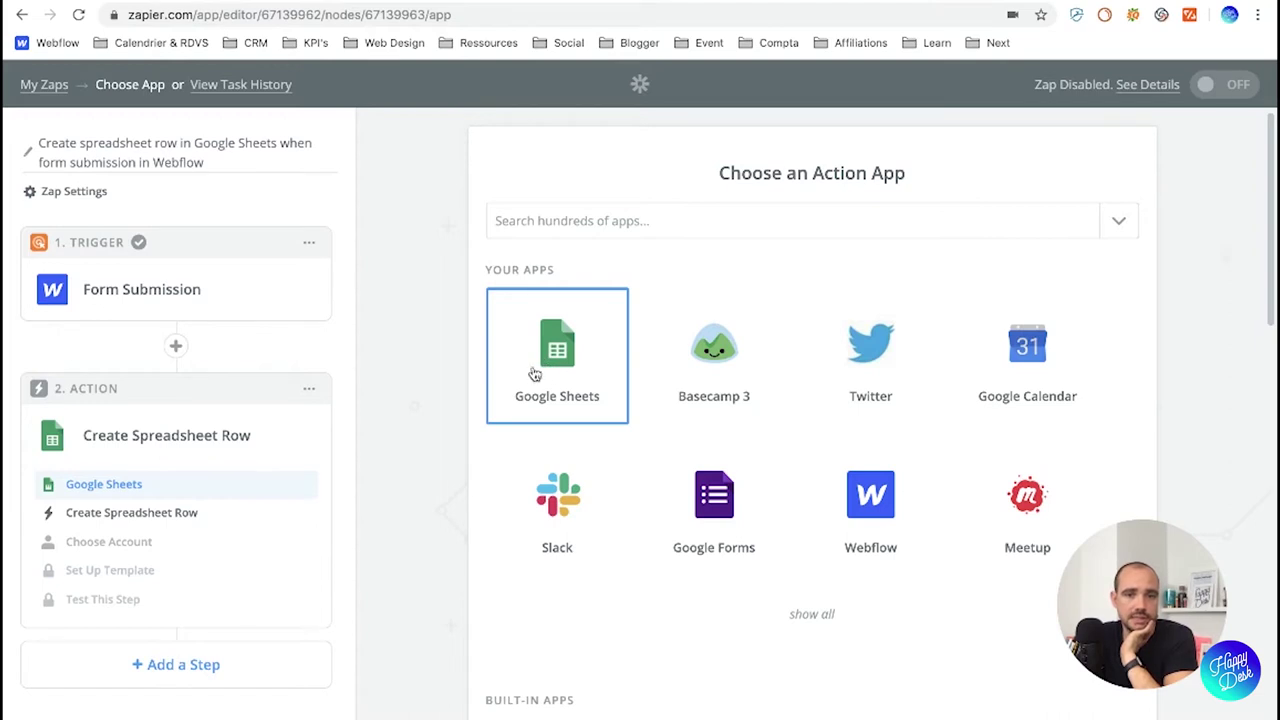
Step: Browse the choices for the action app, showing all connected apps as well as the built-in and popular ones
scroll(471, 463, "down", 13)
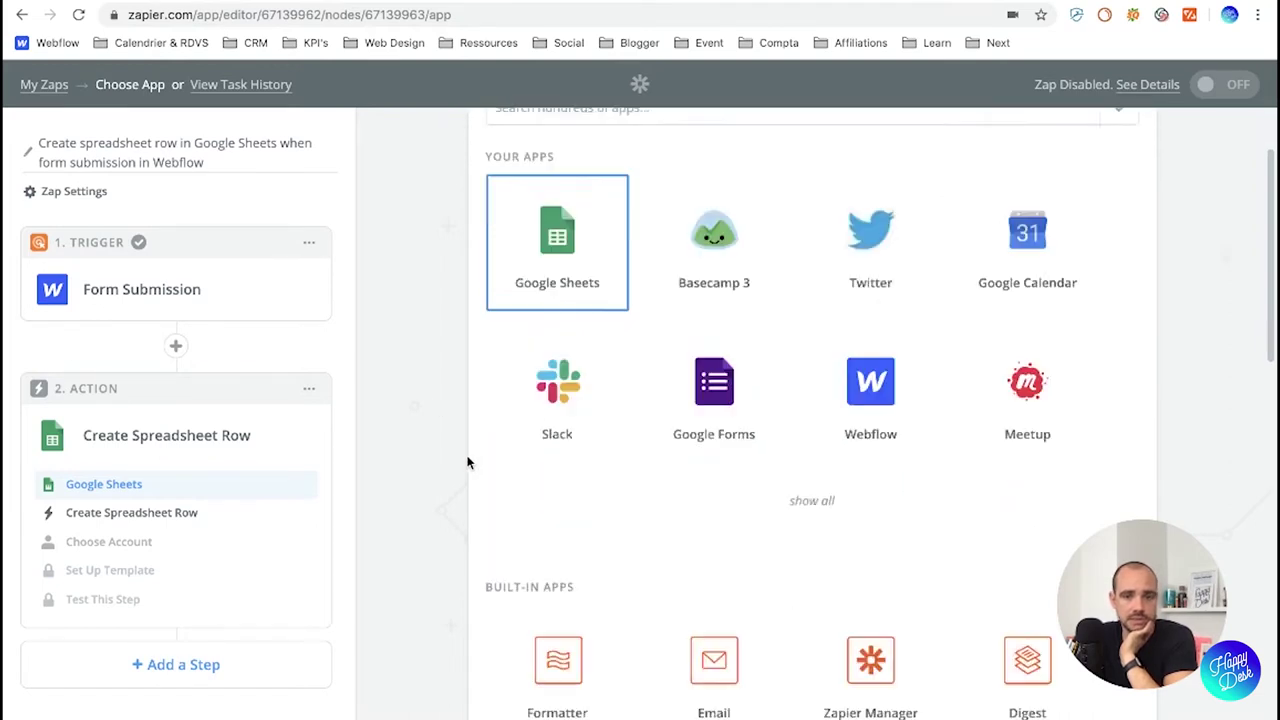
scroll(903, 580, "up", 3)
scroll(766, 536, "up", 9)
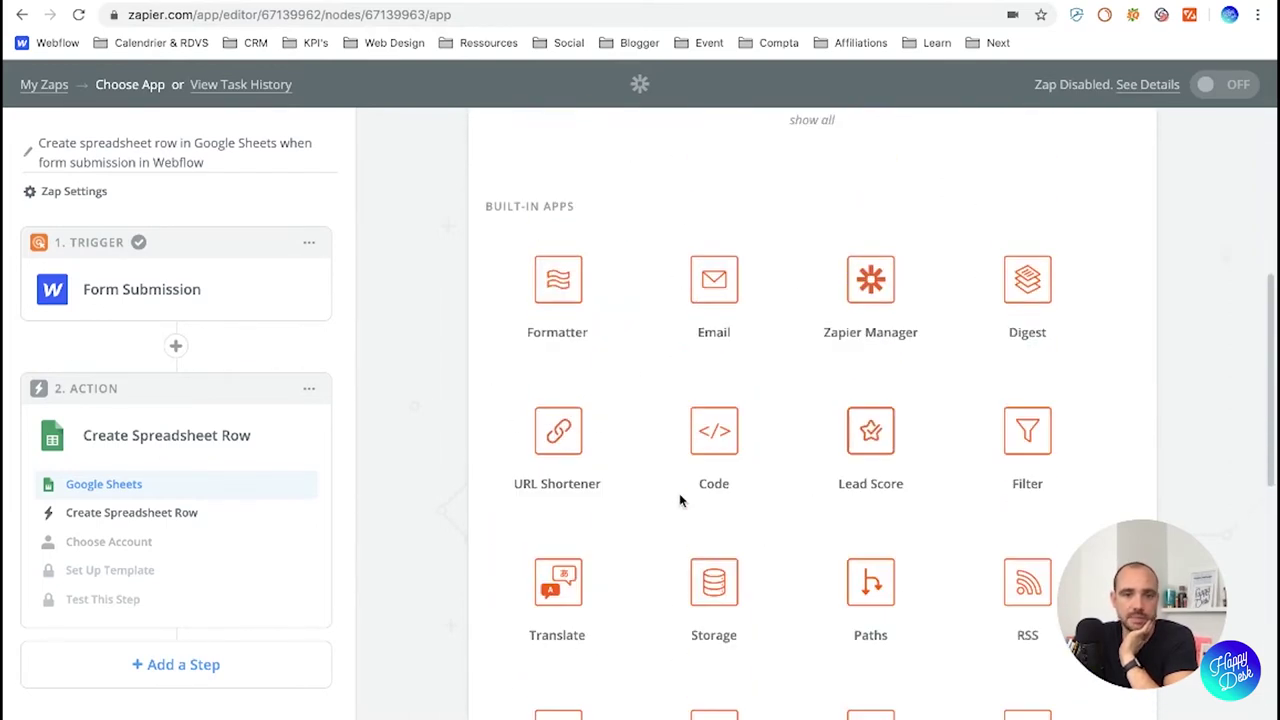
left_click(813, 582)
scroll(714, 480, "down", 3)
scroll(858, 592, "down", 6)
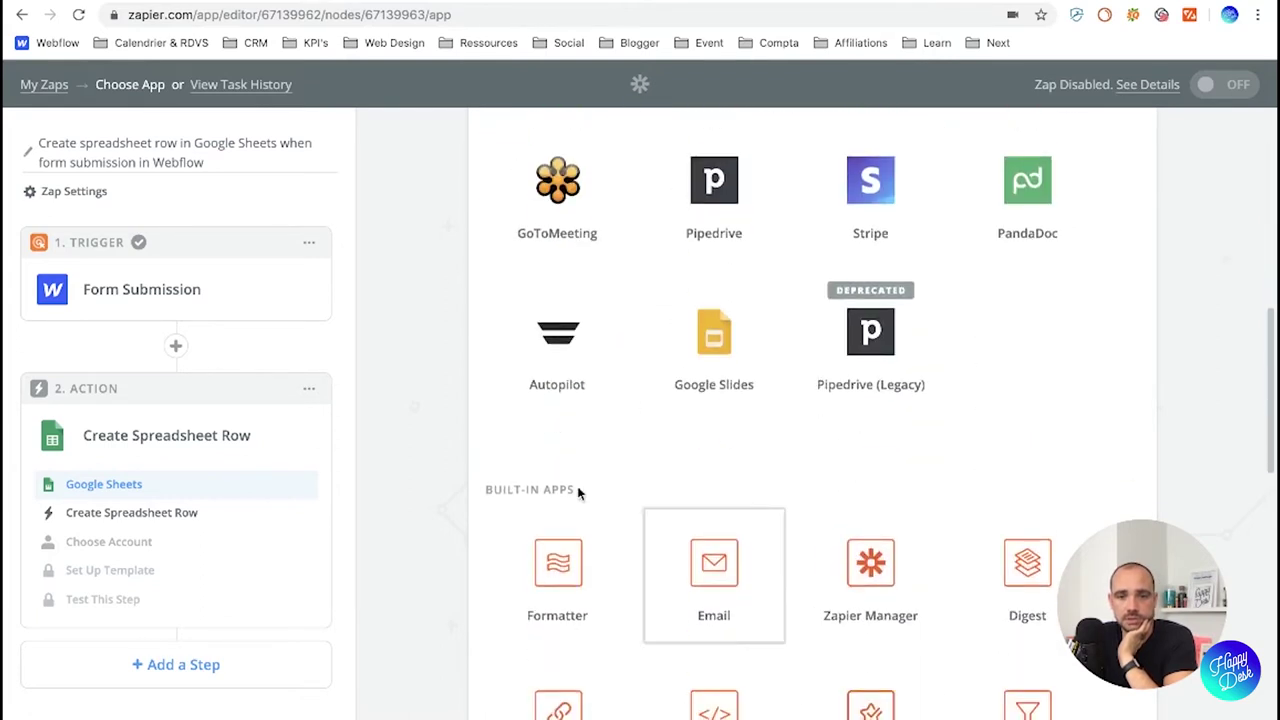
scroll(923, 380, "up", 4)
scroll(834, 366, "up", 3)
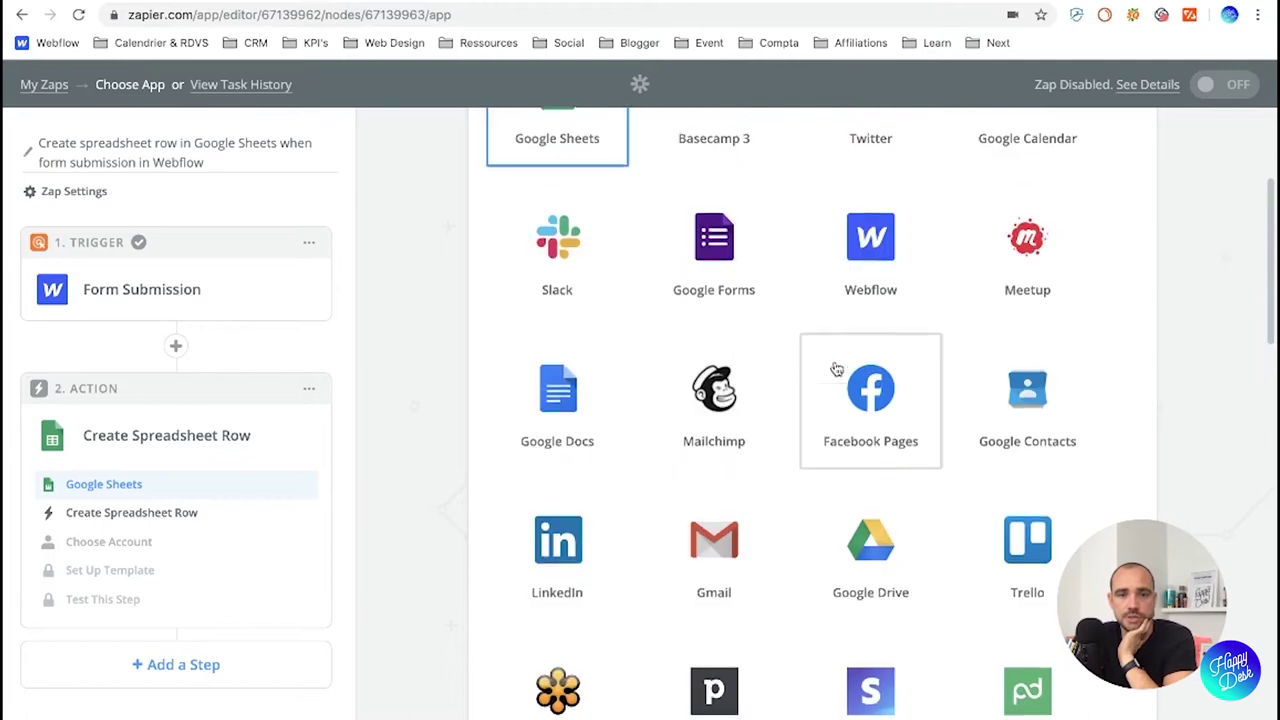
scroll(808, 460, "up", 3)
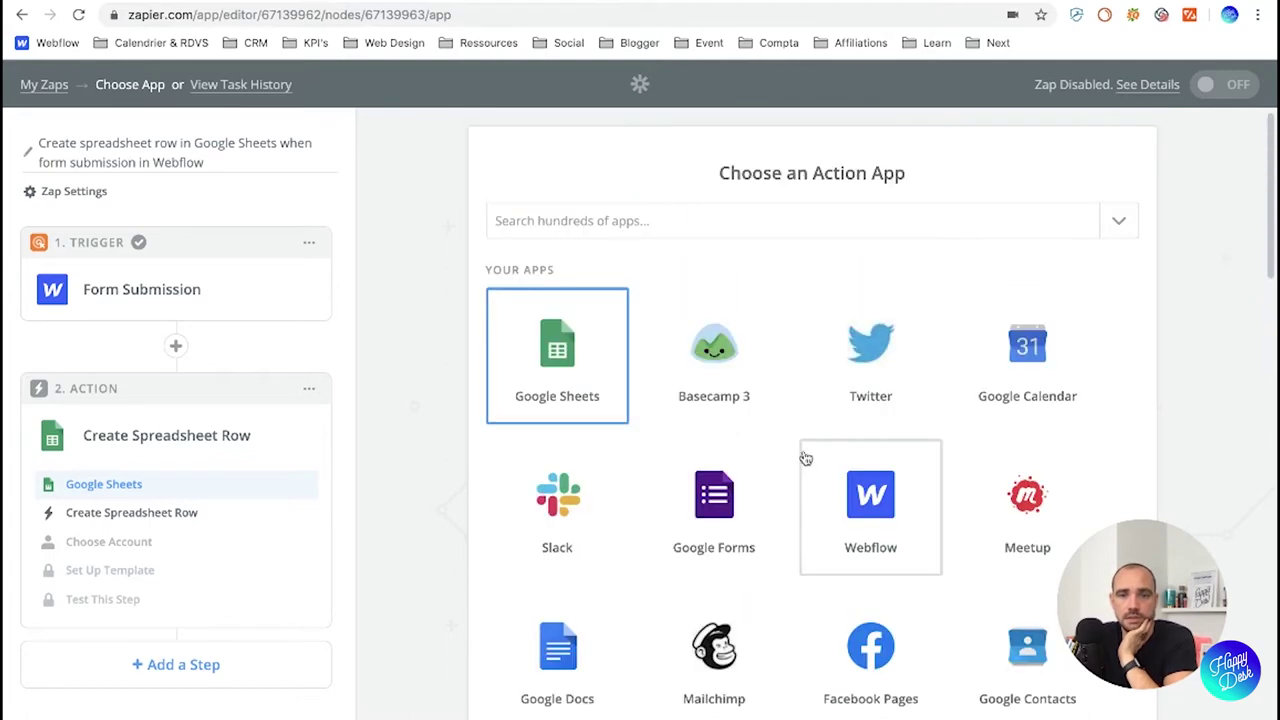
scroll(860, 420, "down", 10)
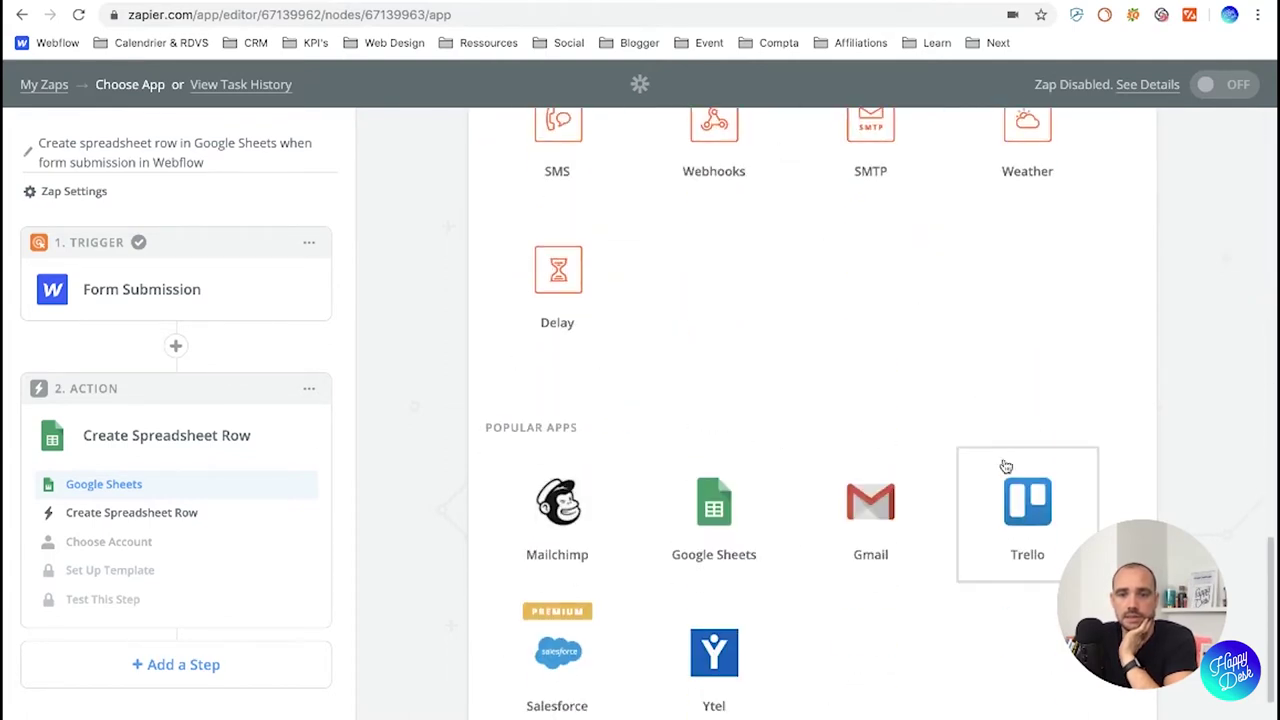
scroll(1006, 467, "down", 2)
Step: Keep Google Sheets as the action app and Create Spreadsheet Row as its action, continuing to the account selection
mouse_move(1083, 638)
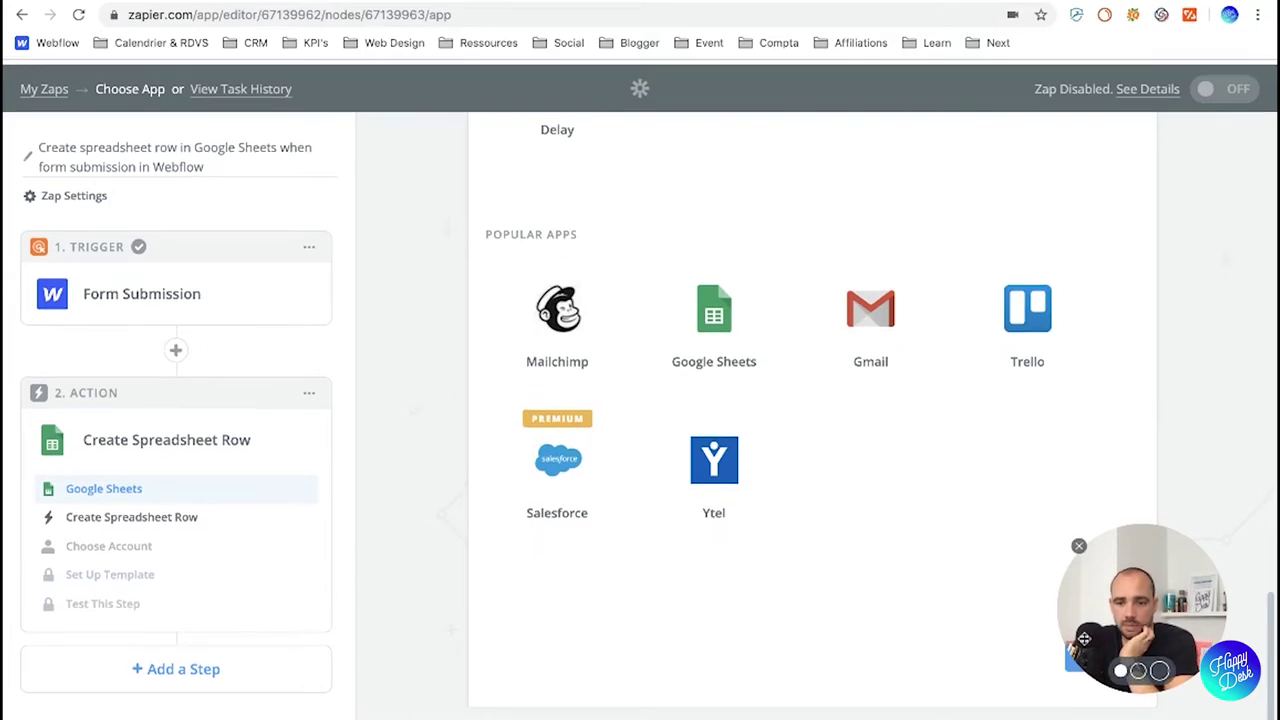
left_click_drag(1083, 638, 1114, 572)
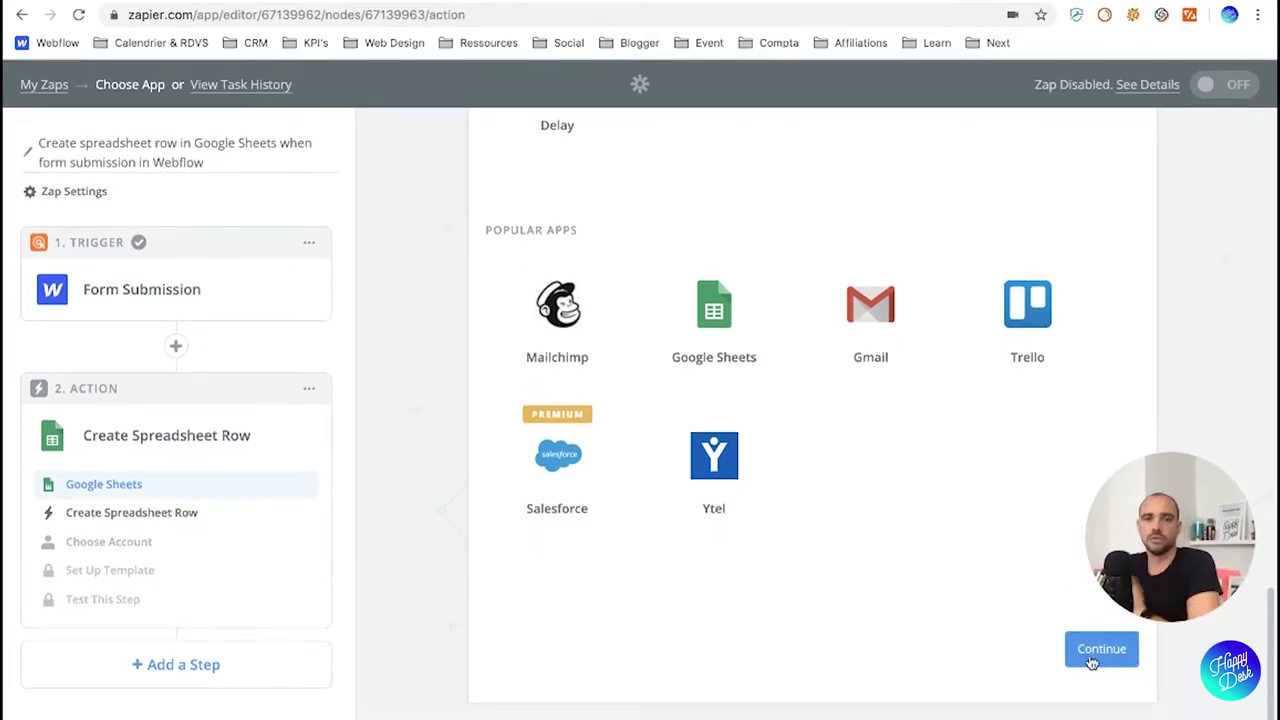
left_click(1098, 650)
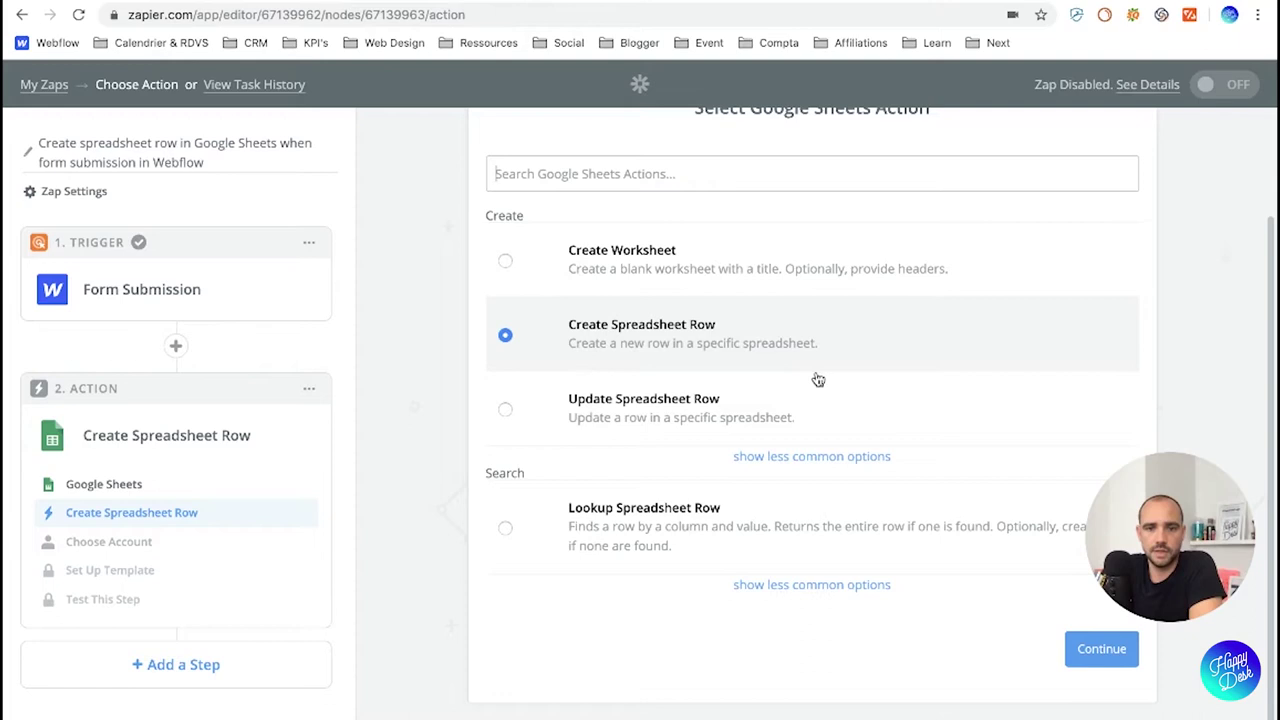
left_click(1100, 649)
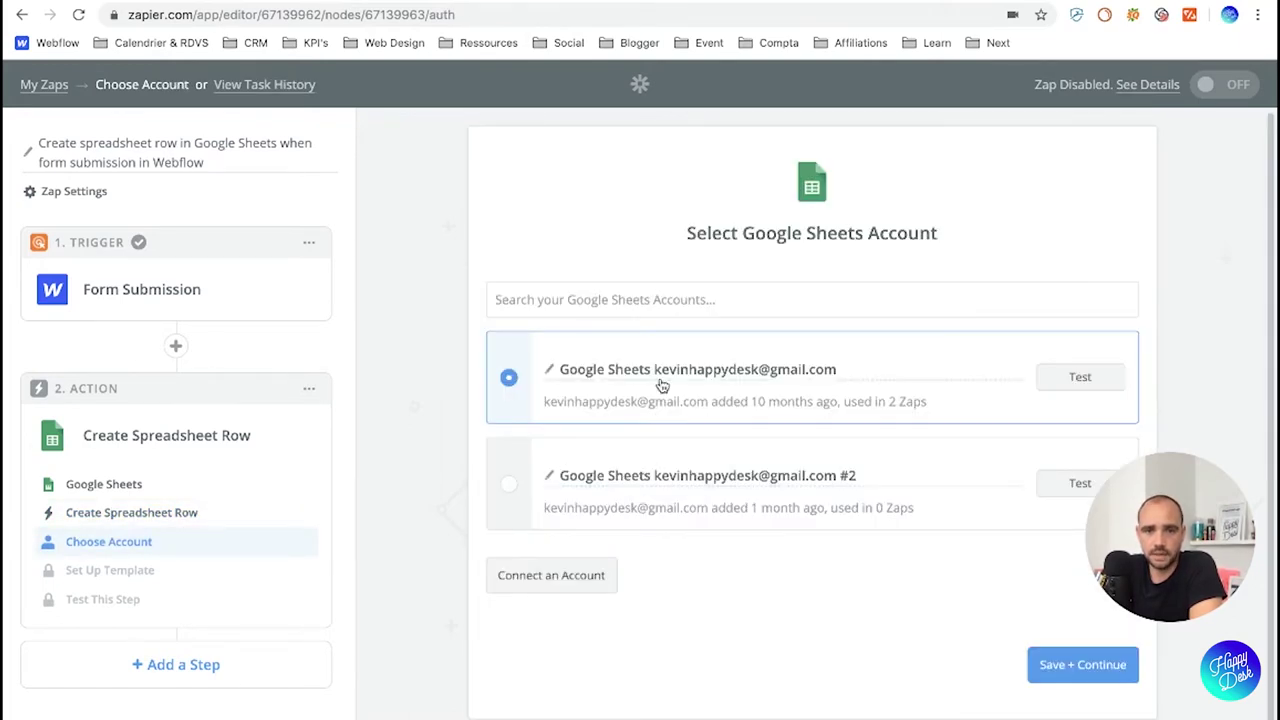
Step: Test the first Google Sheets account and save it as the action's account
left_click(1105, 386)
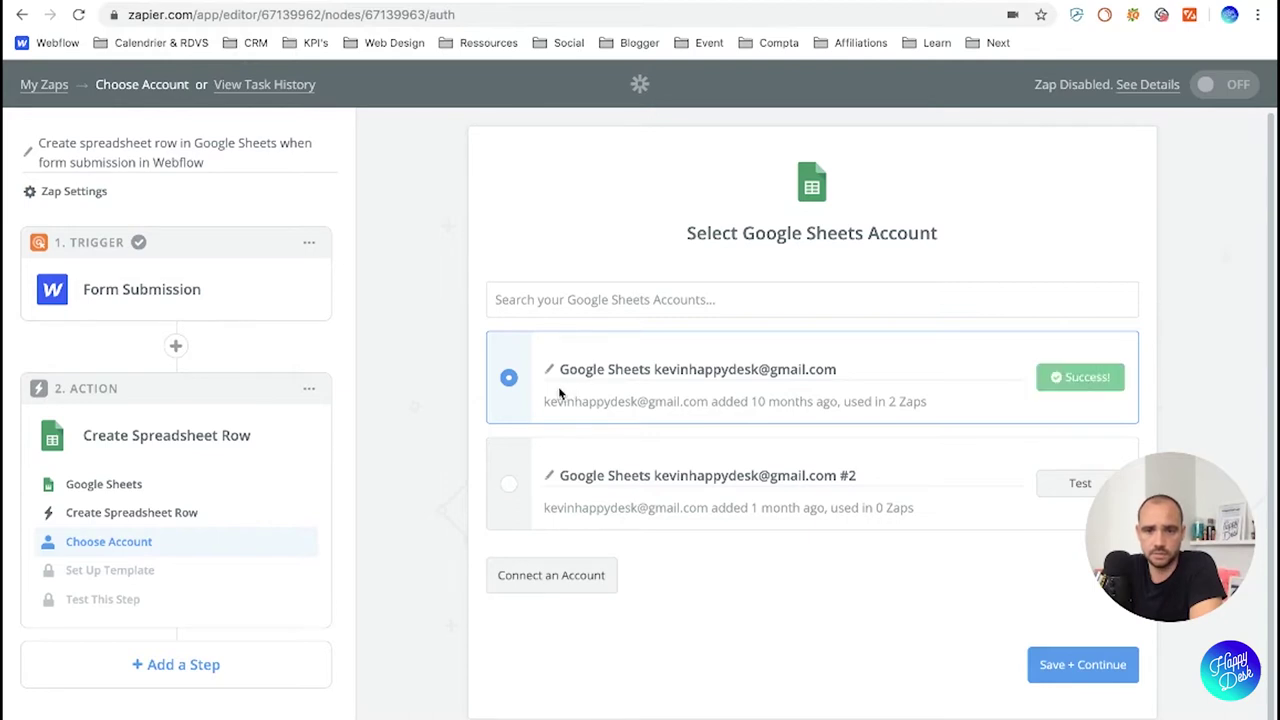
left_click(1125, 670)
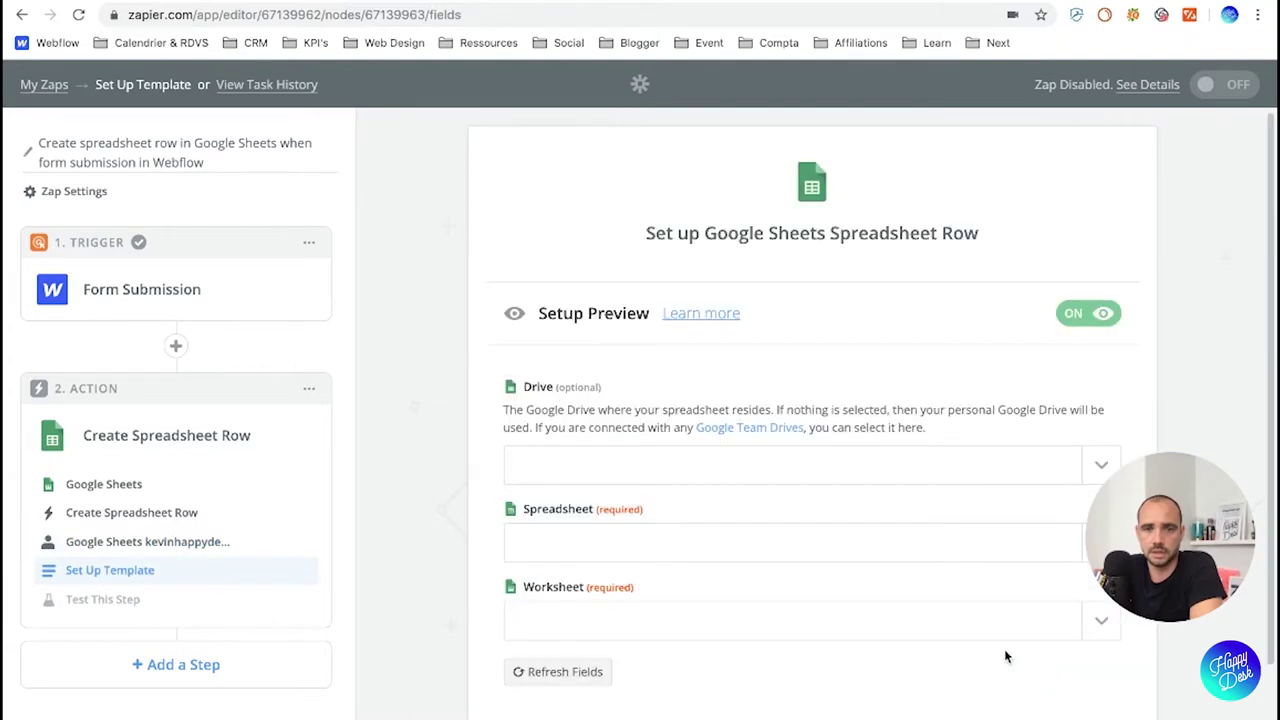
Step: Set the drive for the new spreadsheet row to My Google Drive
scroll(481, 457, "down", 2)
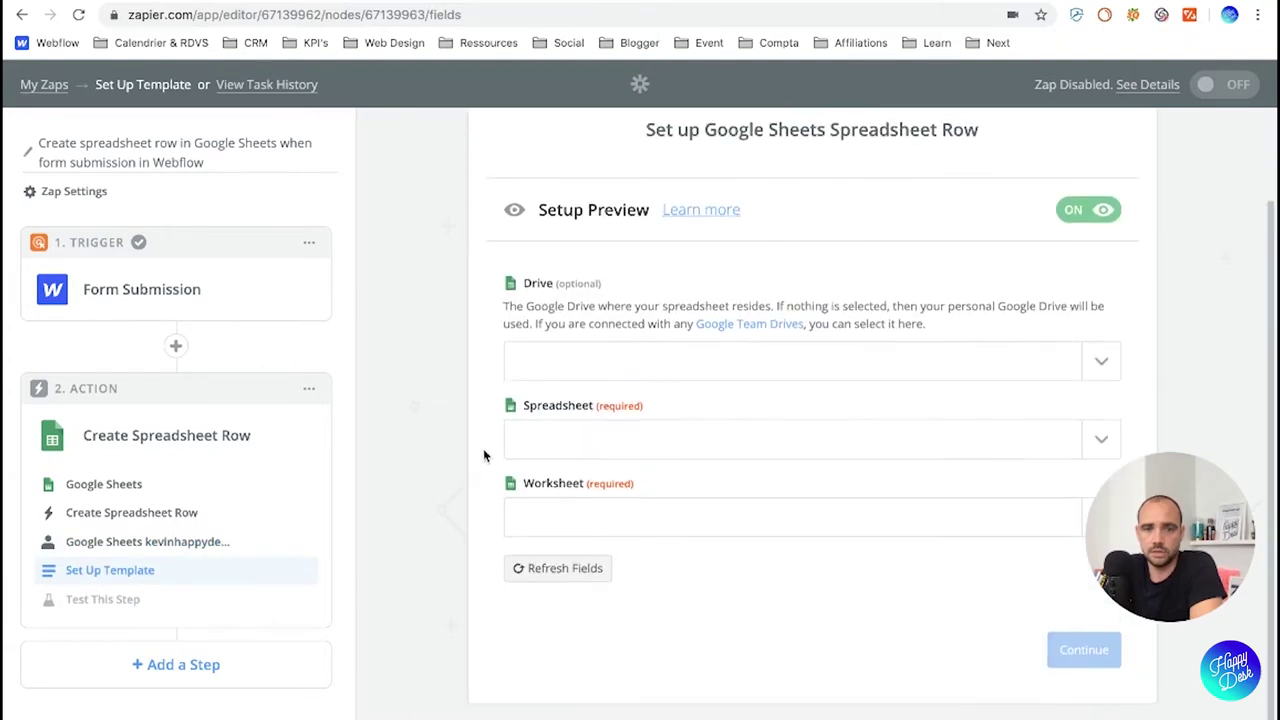
left_click(1100, 363)
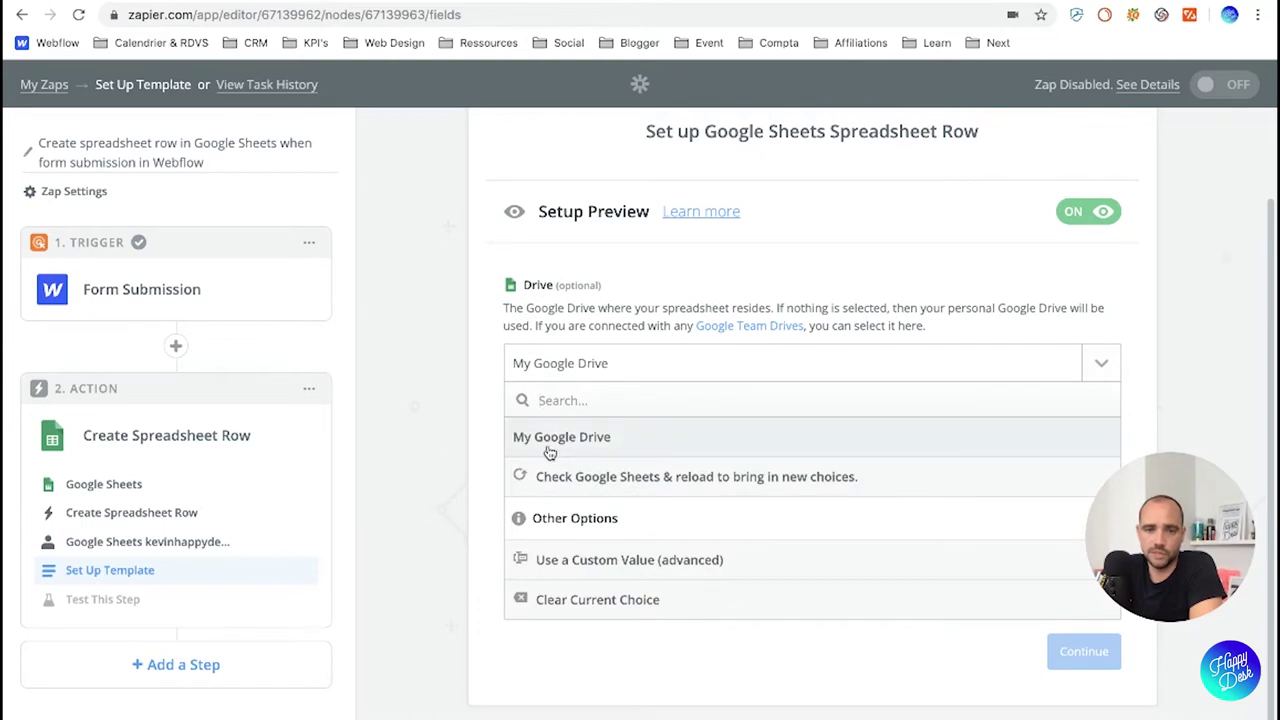
left_click(459, 436)
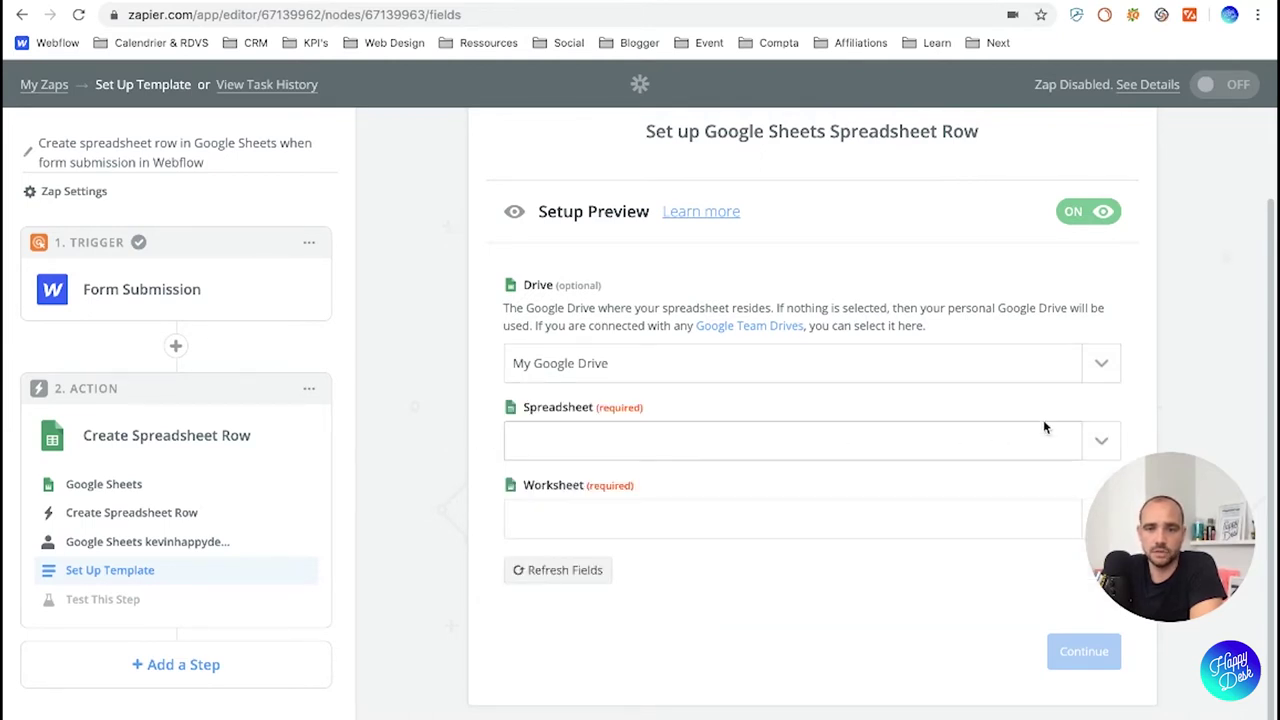
left_click(1100, 372)
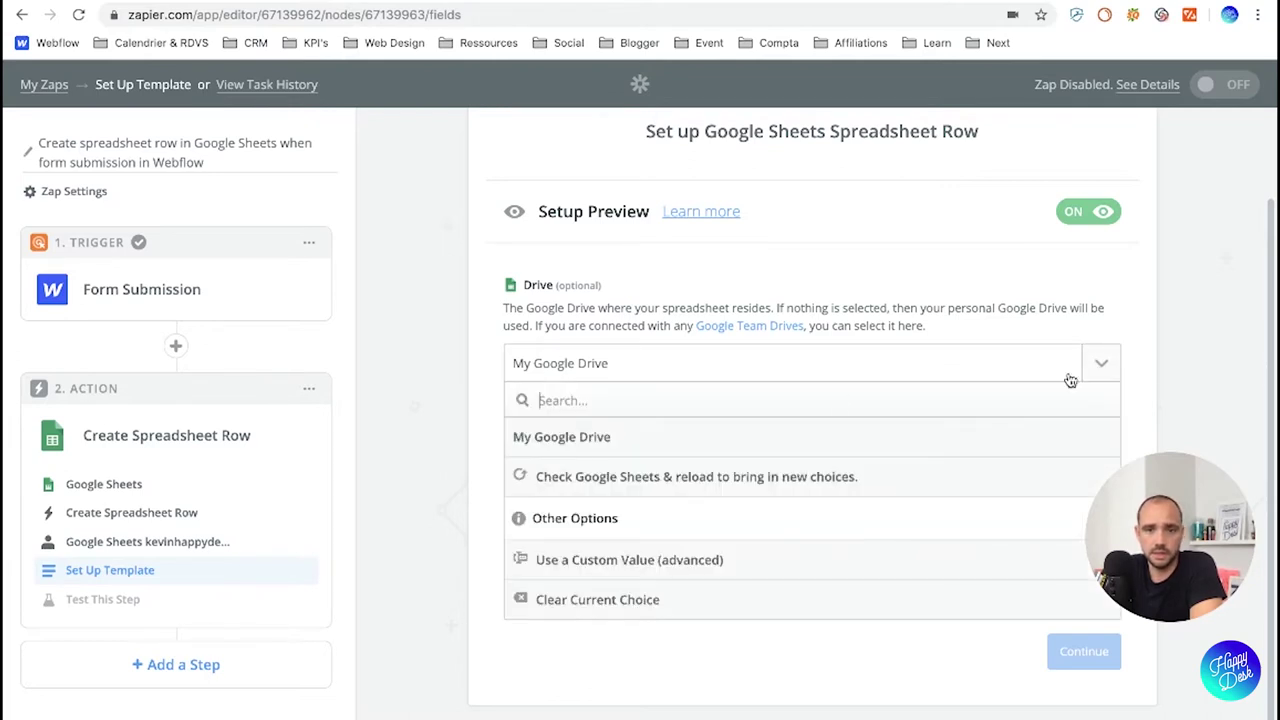
left_click(628, 447)
Step: Check the available spreadsheets and worksheets, and try to continue with both required fields left empty
left_click(1102, 444)
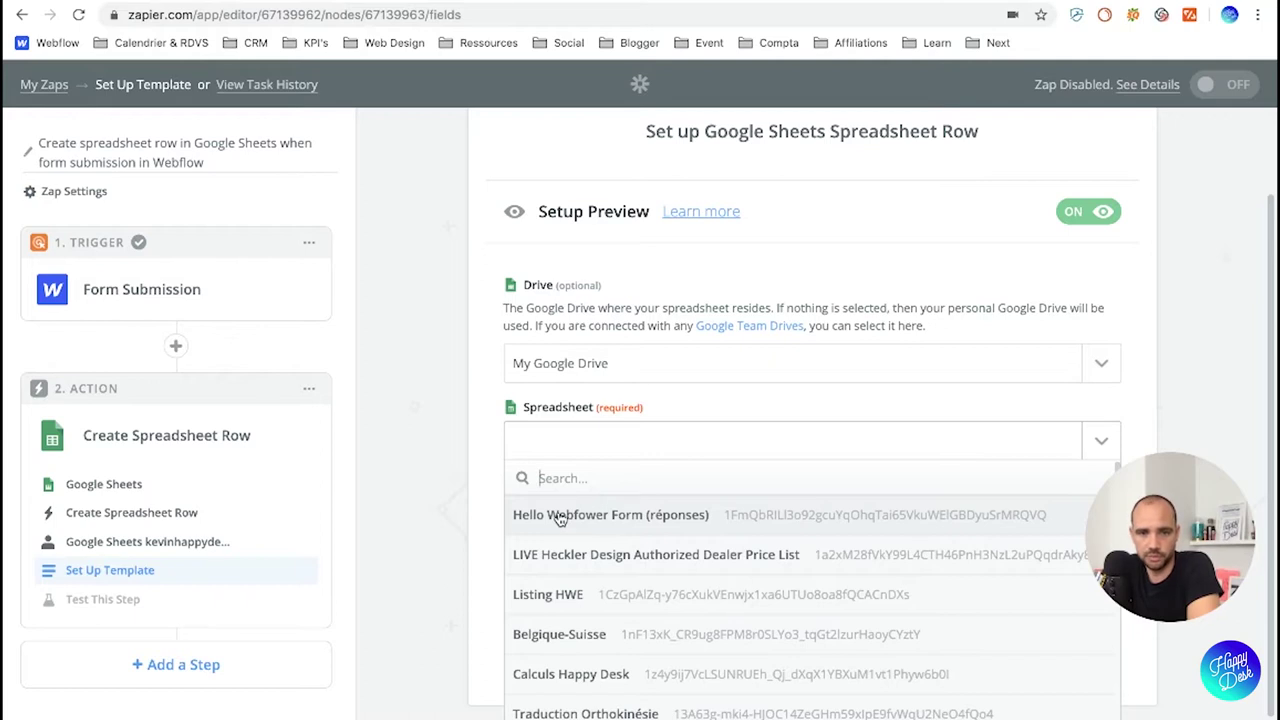
left_click(474, 511)
left_click(627, 521)
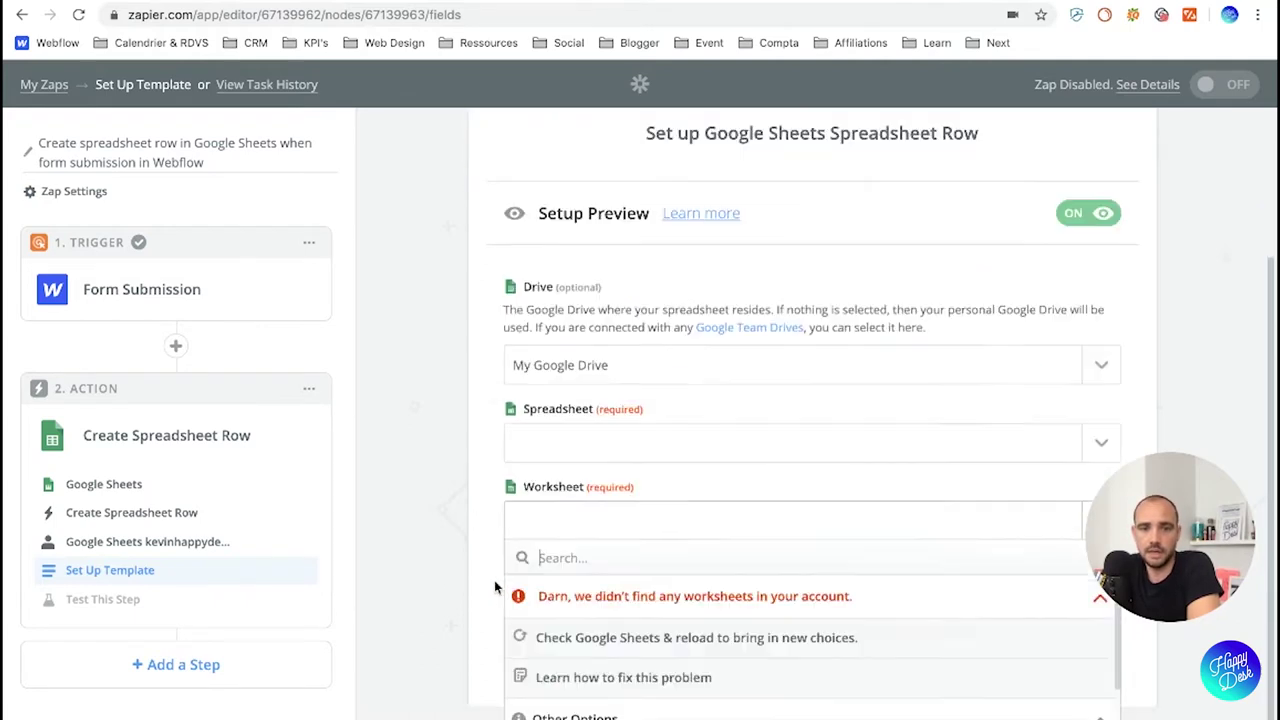
left_click(475, 576)
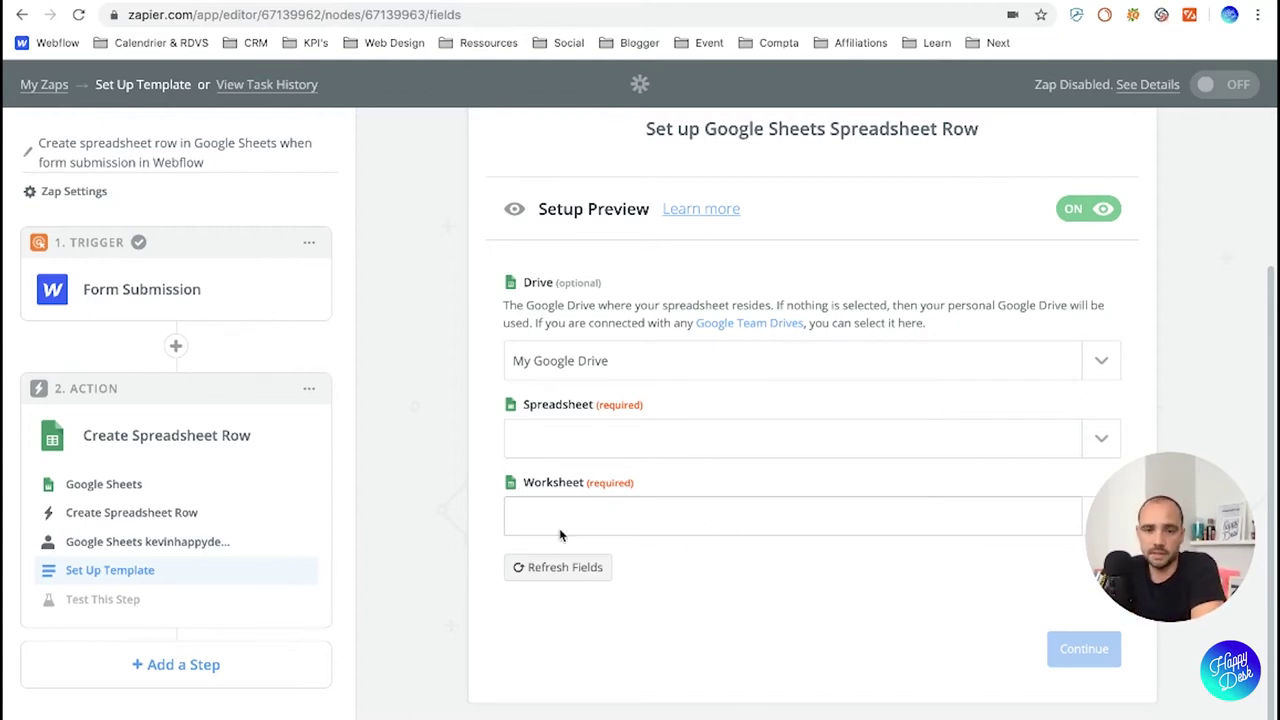
left_click(1082, 658)
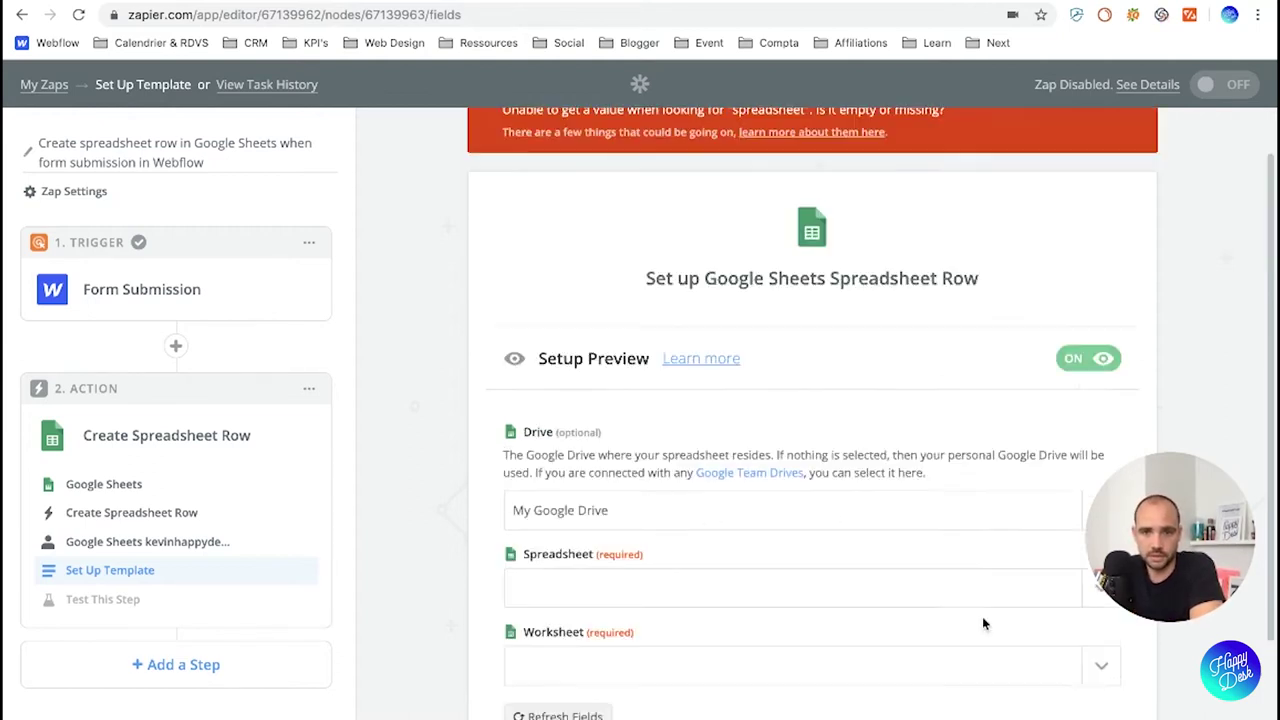
left_click(1138, 148)
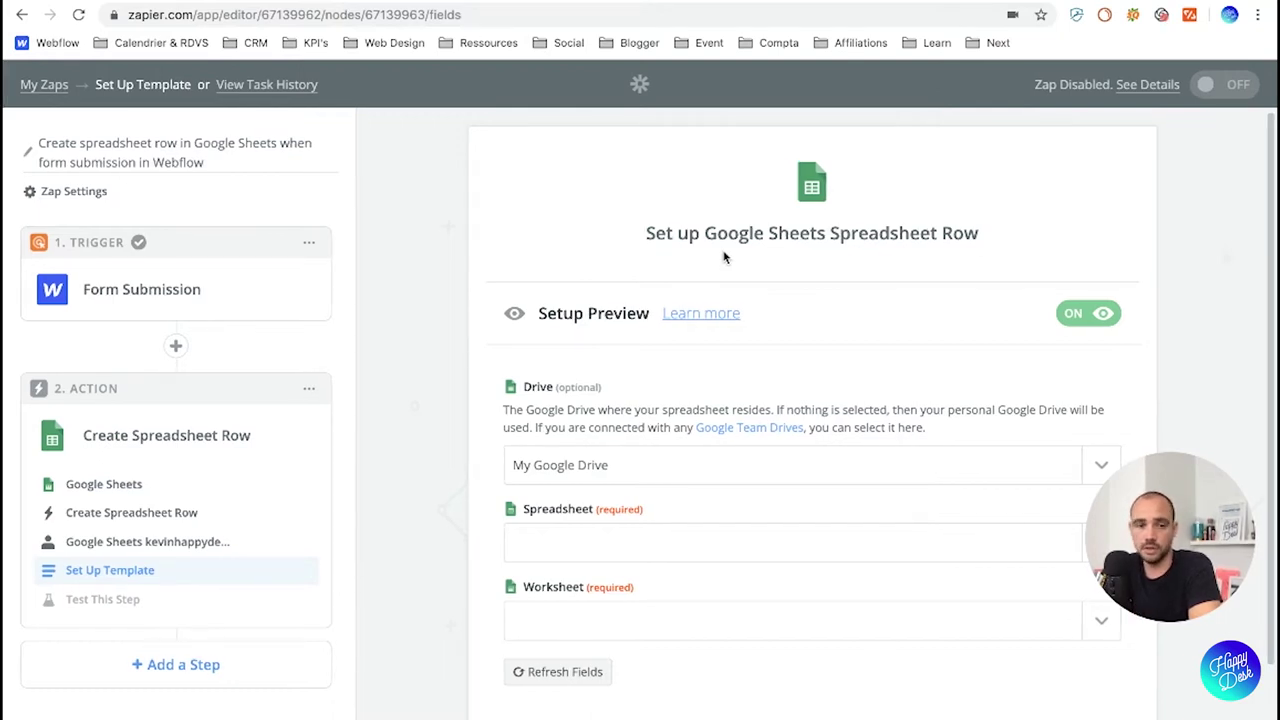
Step: Browse the available spreadsheets and choose Hello Webfower Form (réponses) for the action
scroll(782, 485, "down", 1)
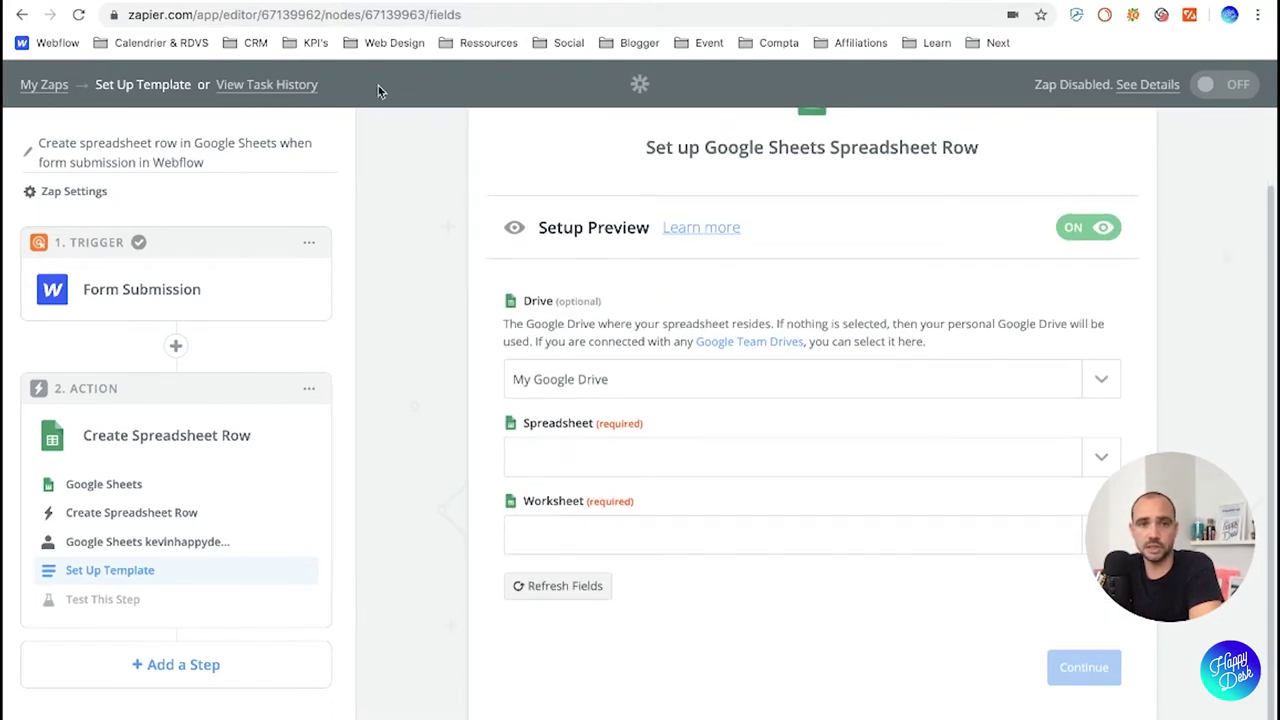
scroll(1100, 425, "down", 1)
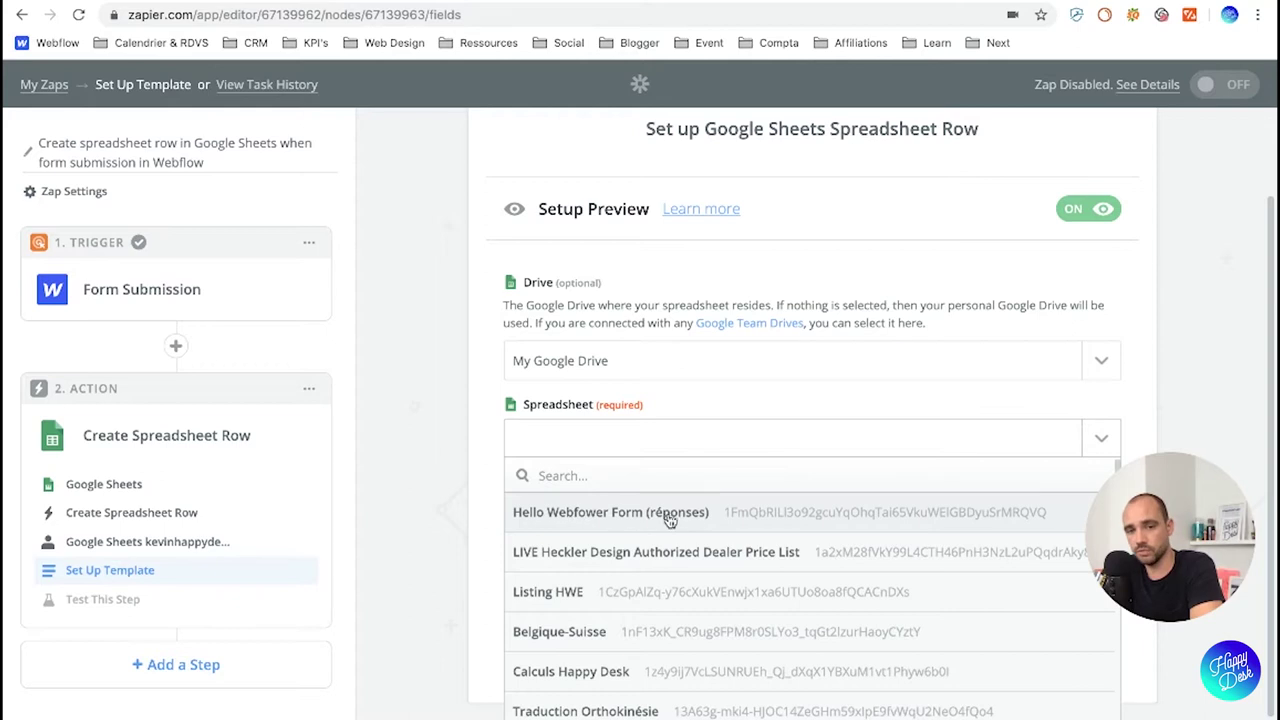
scroll(640, 617, "down", 3)
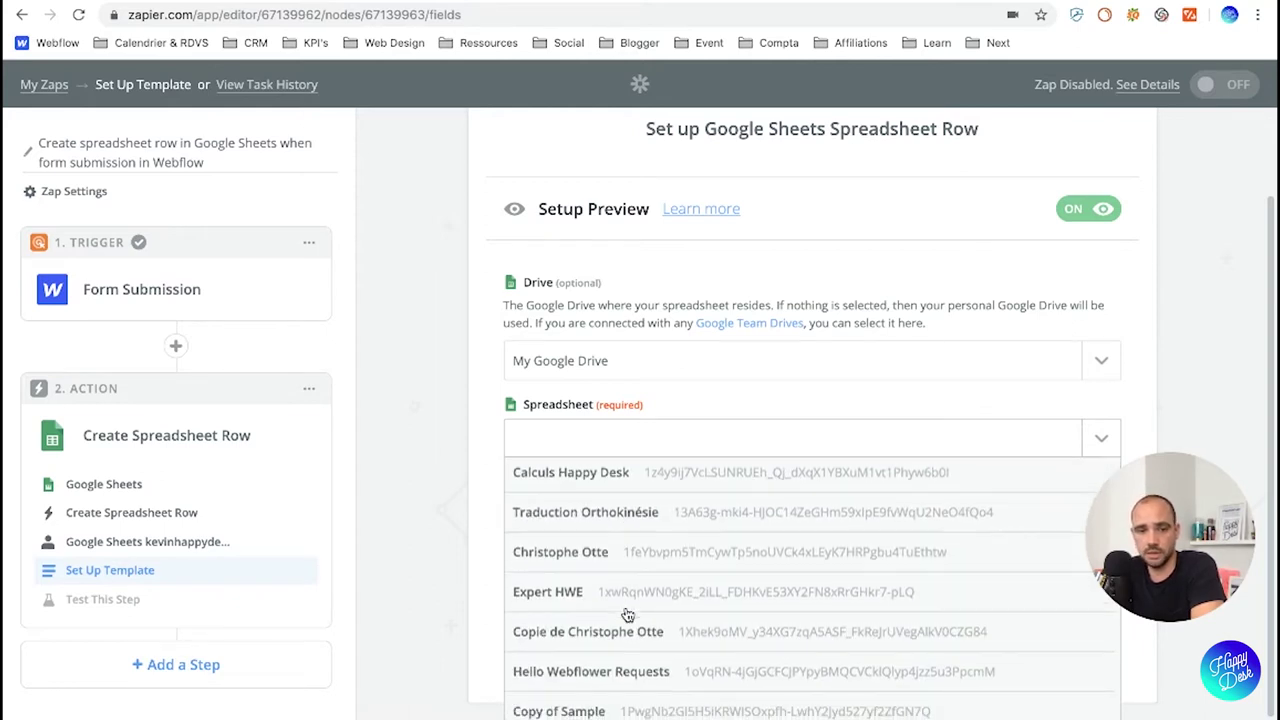
scroll(621, 611, "up", 3)
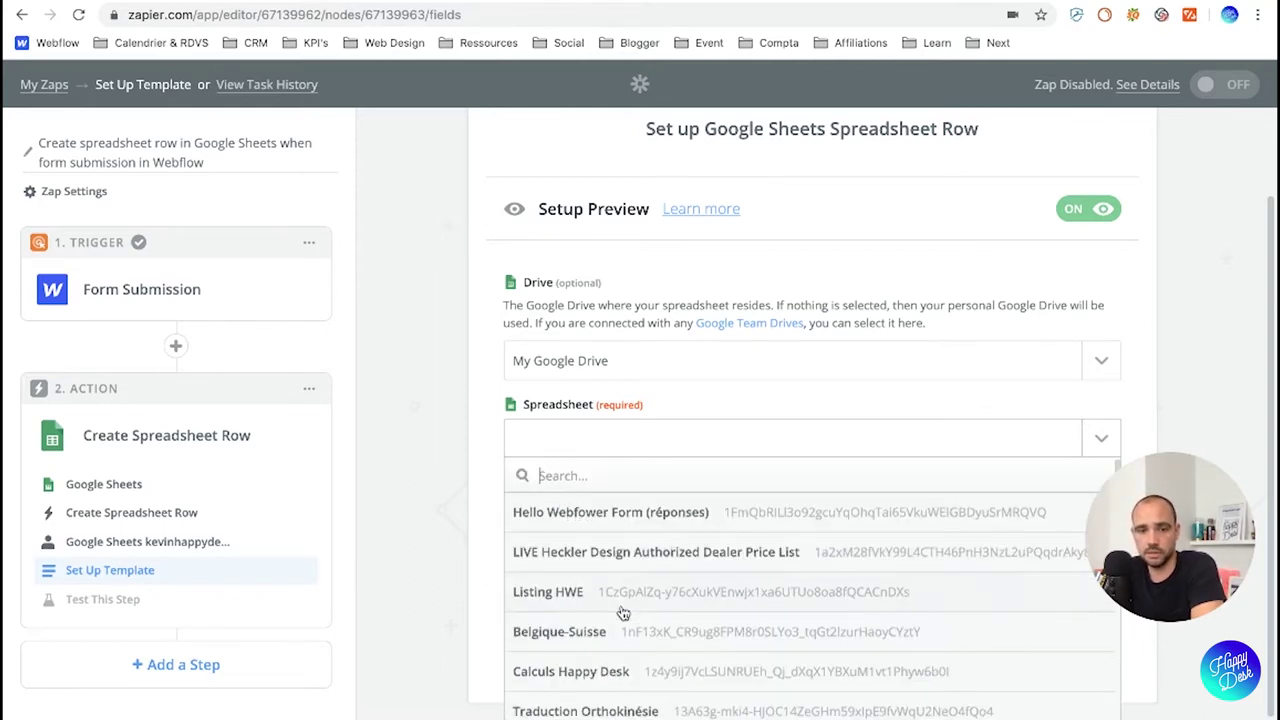
left_click(616, 514)
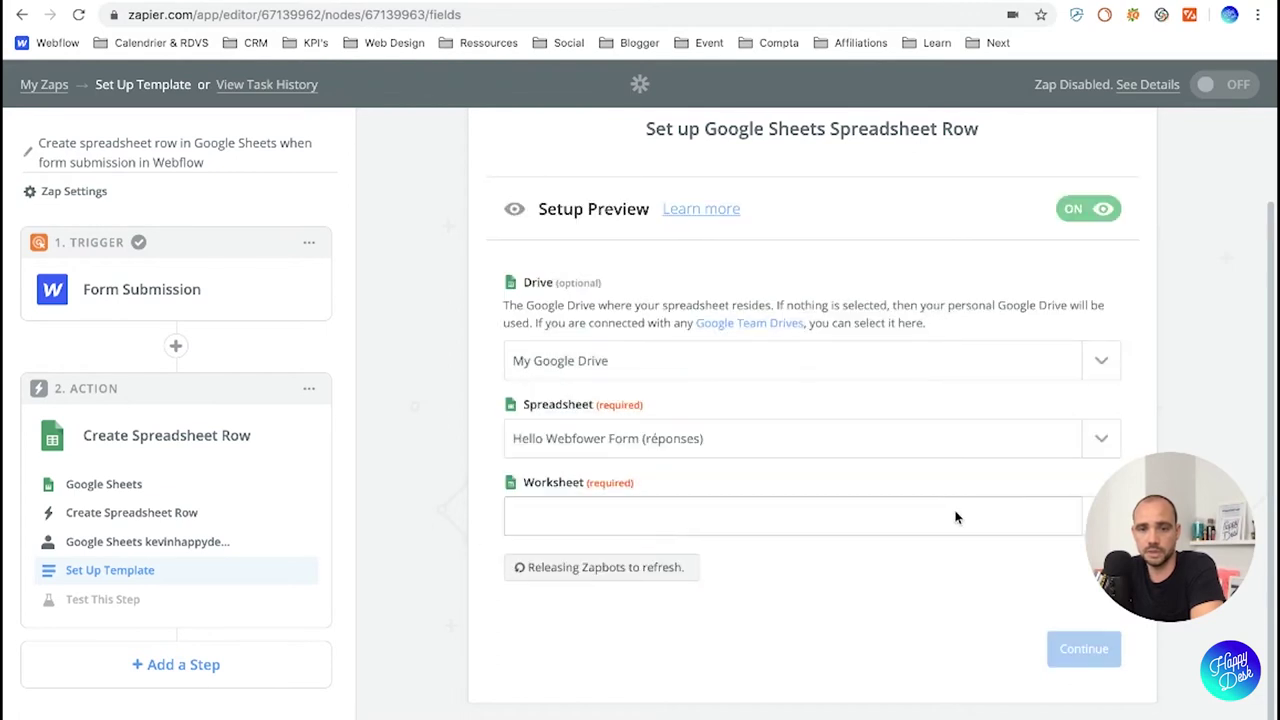
Step: Review the worksheets offered for the selected spreadsheet without choosing one, and look over the action's template settings
left_click(533, 533)
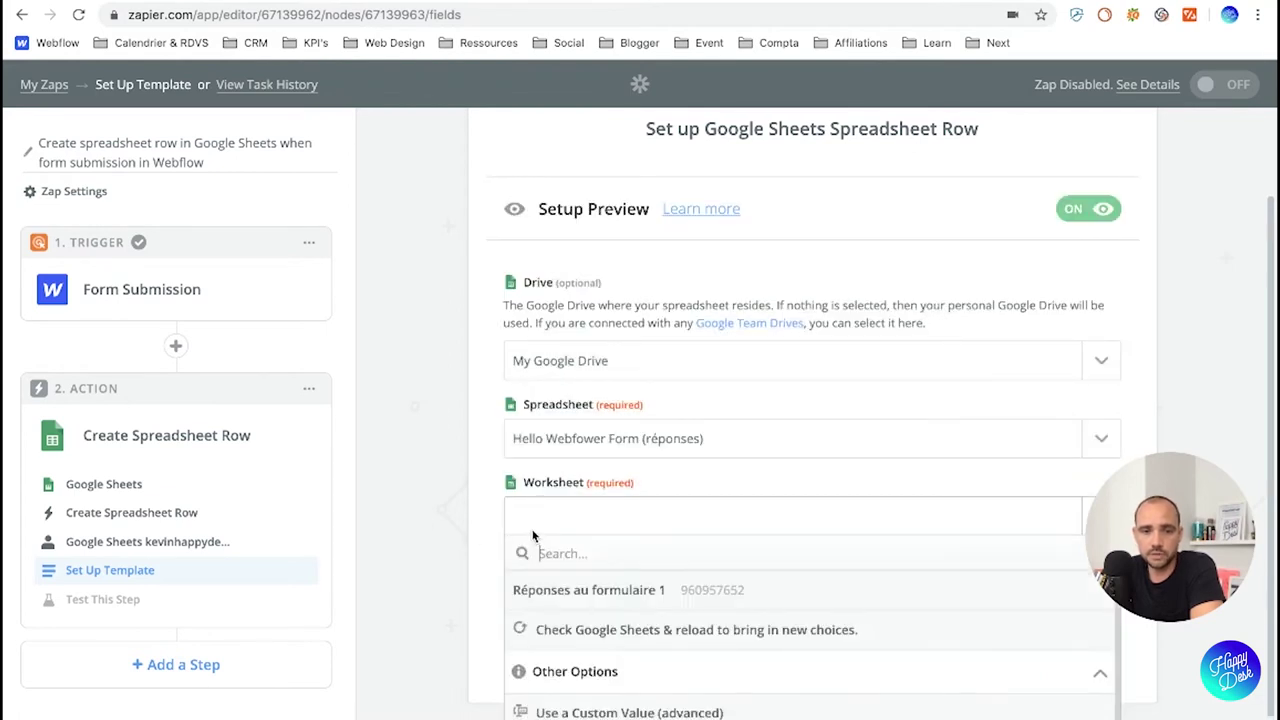
scroll(440, 632, "down", 1)
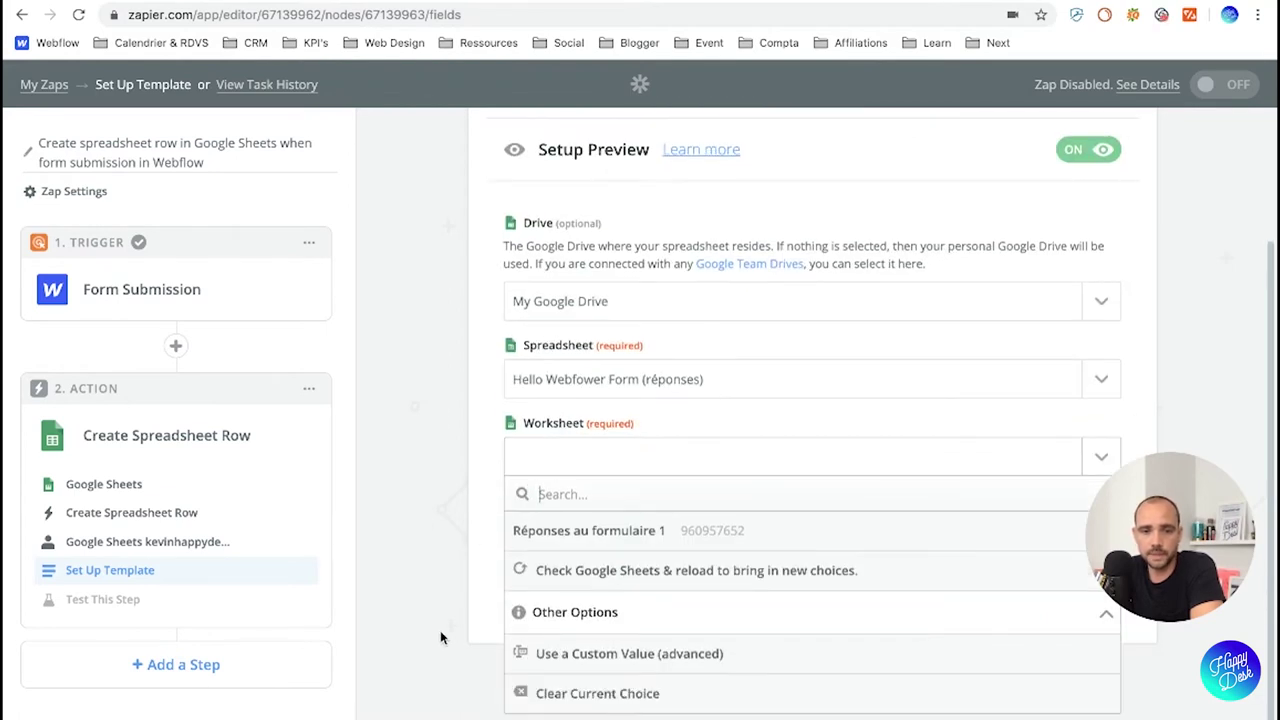
left_click(450, 490)
scroll(460, 497, "up", 3)
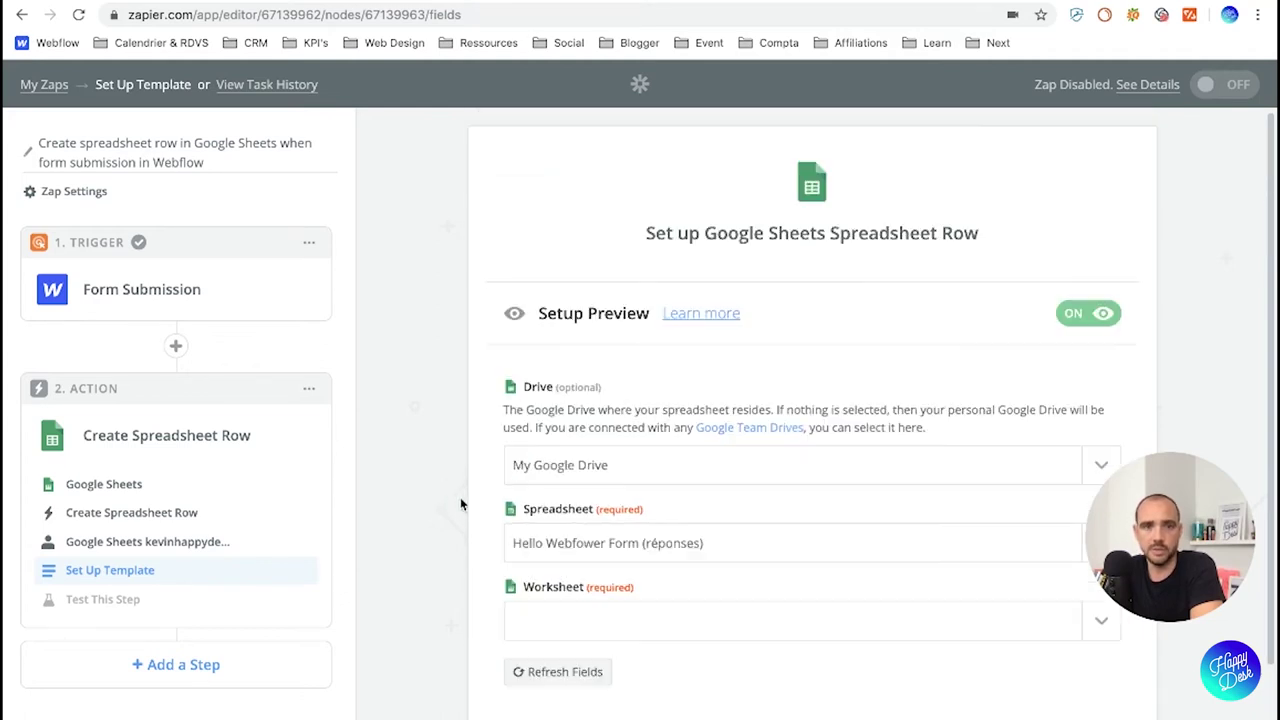
scroll(800, 640, "down", 1)
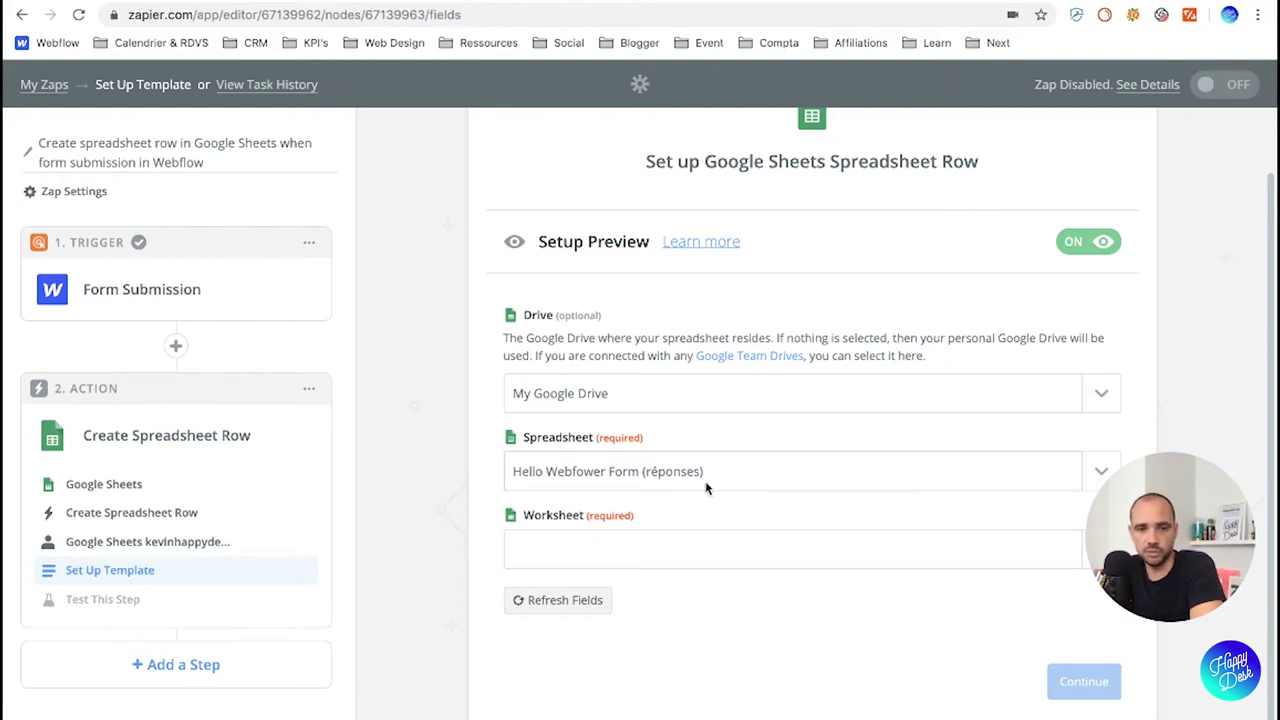
scroll(463, 525, "up", 1)
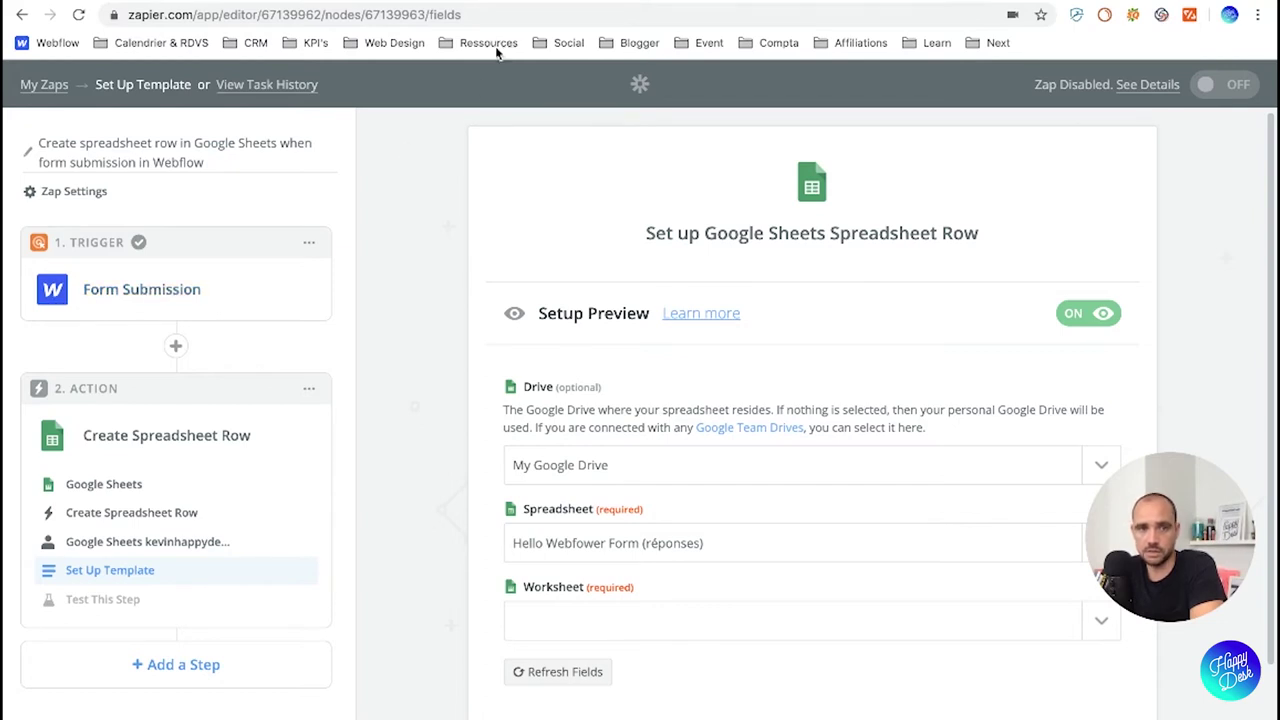
Step: Leave the editor to look through the list of existing Zaps, and open the dashboard
left_click(45, 86)
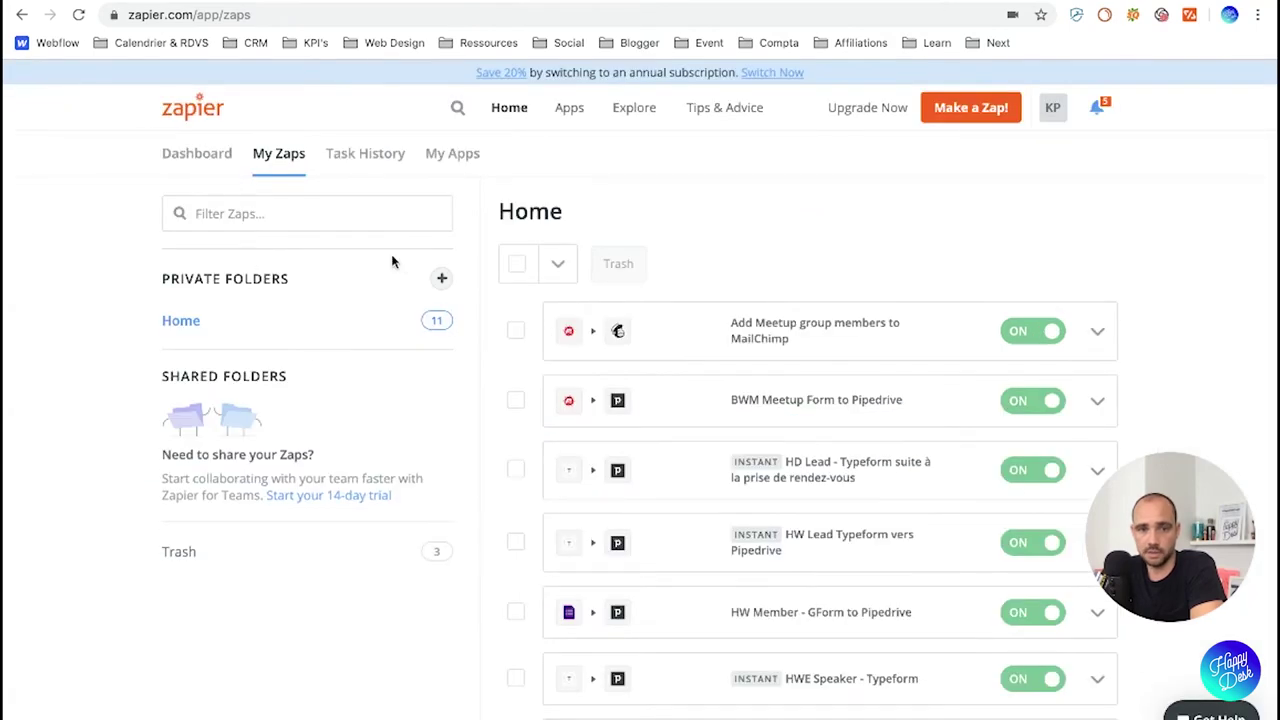
scroll(595, 518, "down", 5)
scroll(772, 648, "up", 5)
left_click(200, 155)
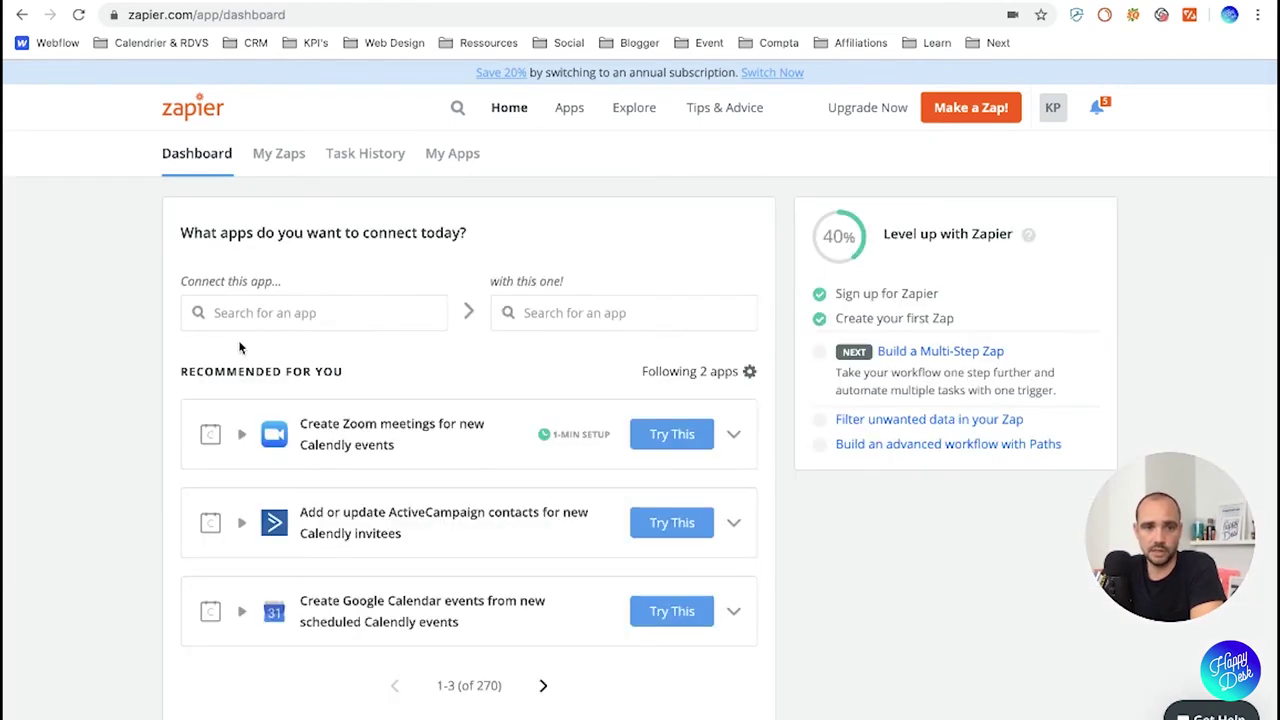